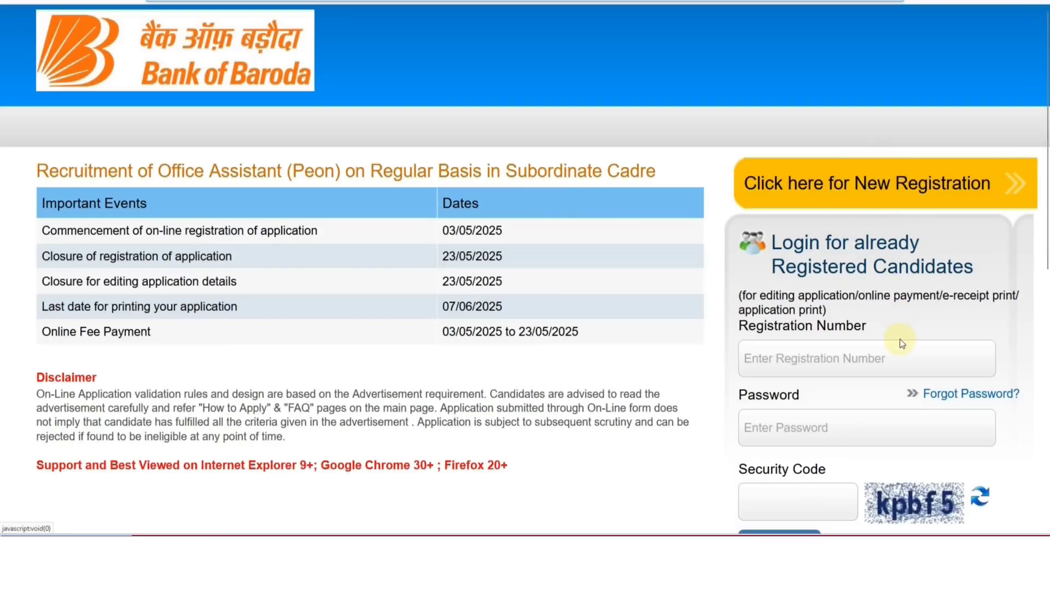
scroll(898, 336, down, 4)
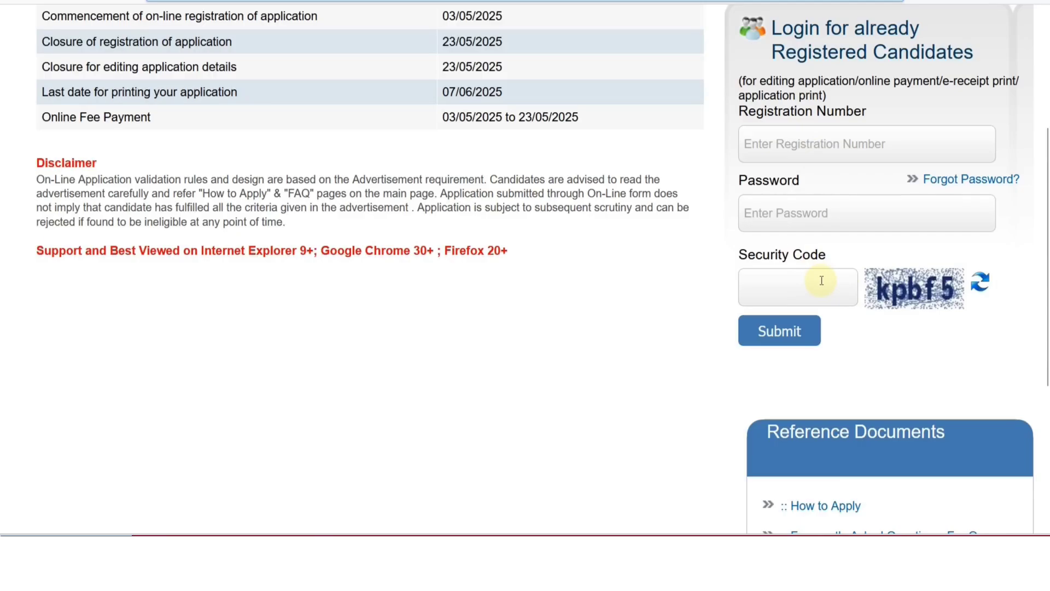
scroll(822, 280, up, 3)
scroll(822, 279, down, 1)
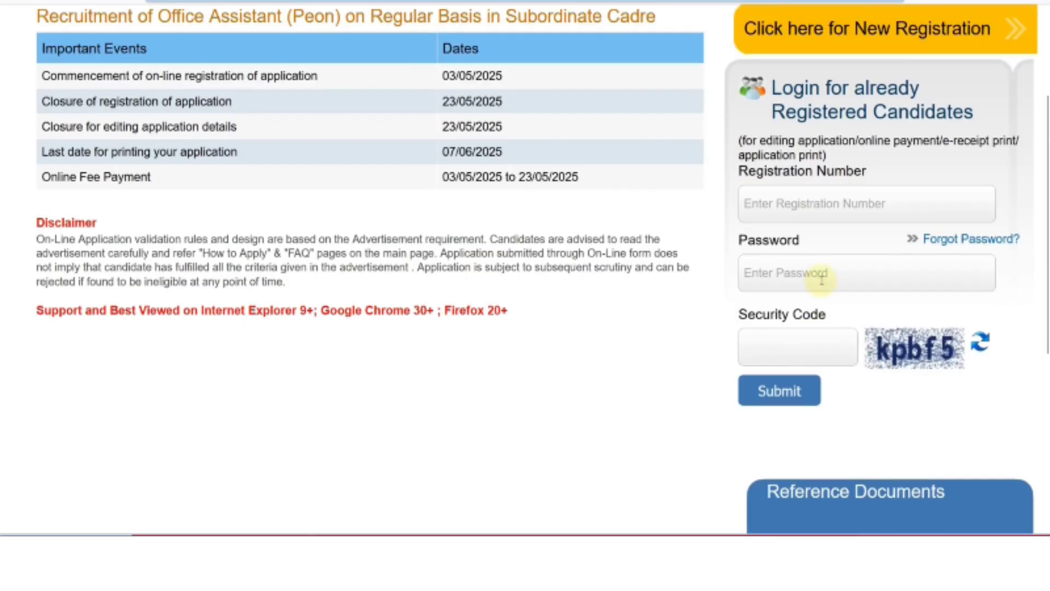
scroll(832, 191, up, 3)
Start a new candidate registration on the IBPS Online form.
click(832, 190)
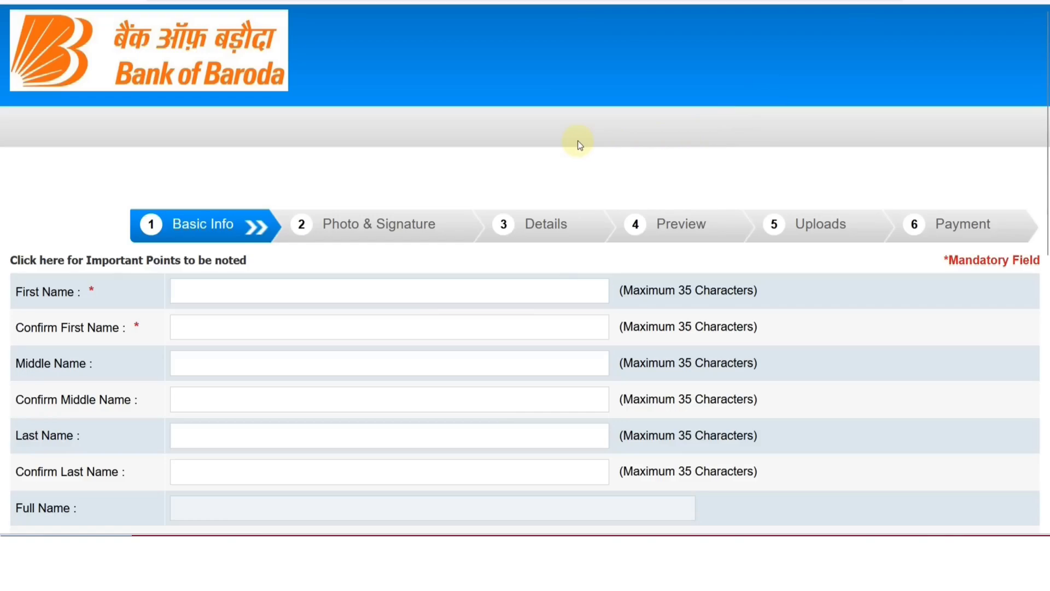
scroll(574, 142, down, 2)
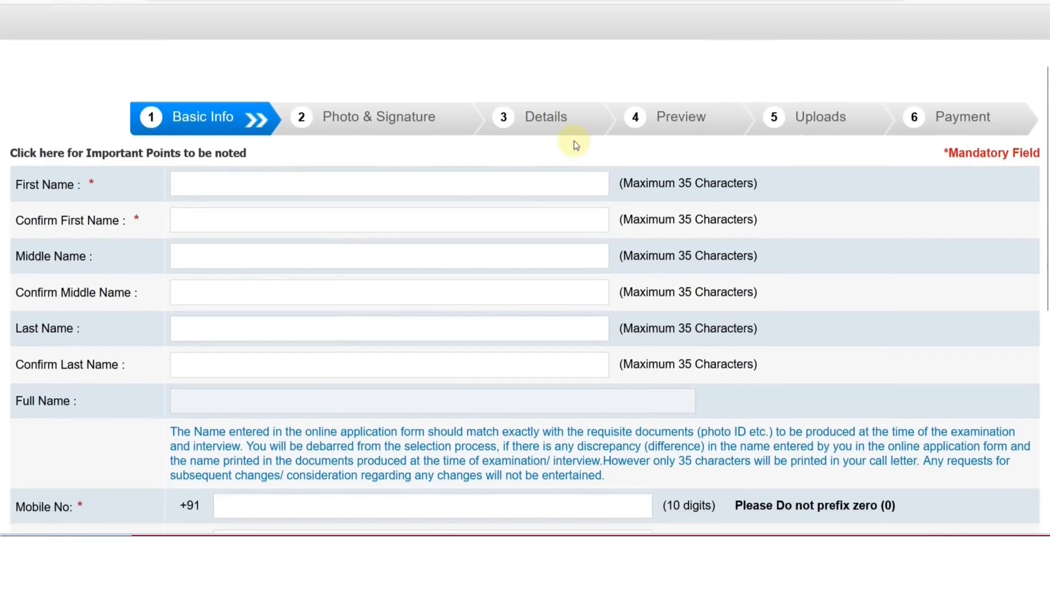
scroll(434, 144, down, 2)
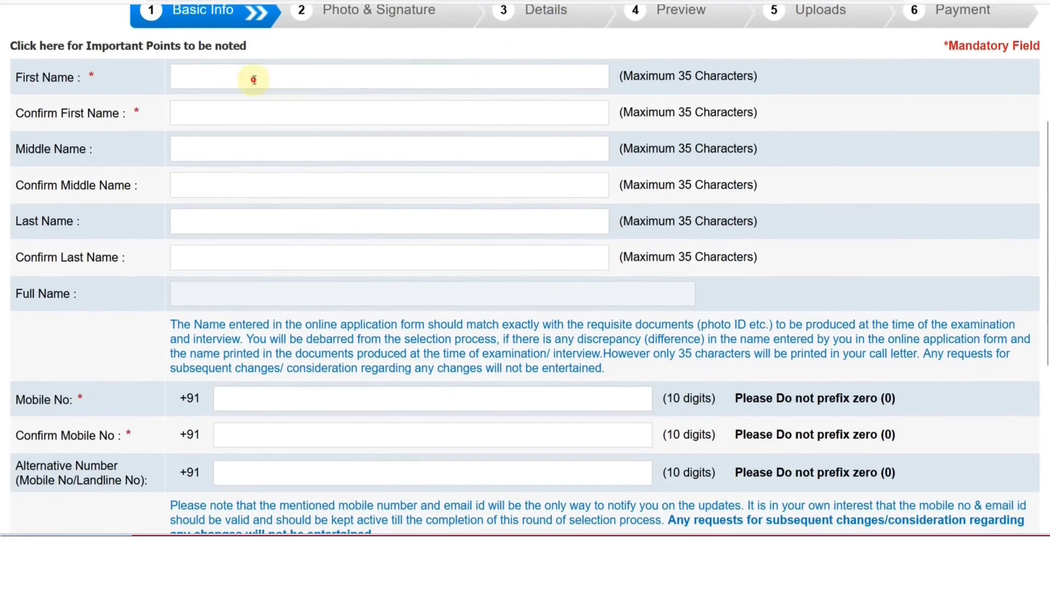
Enter the candidate's first name in capitals and confirm it in the second field.
click(248, 78)
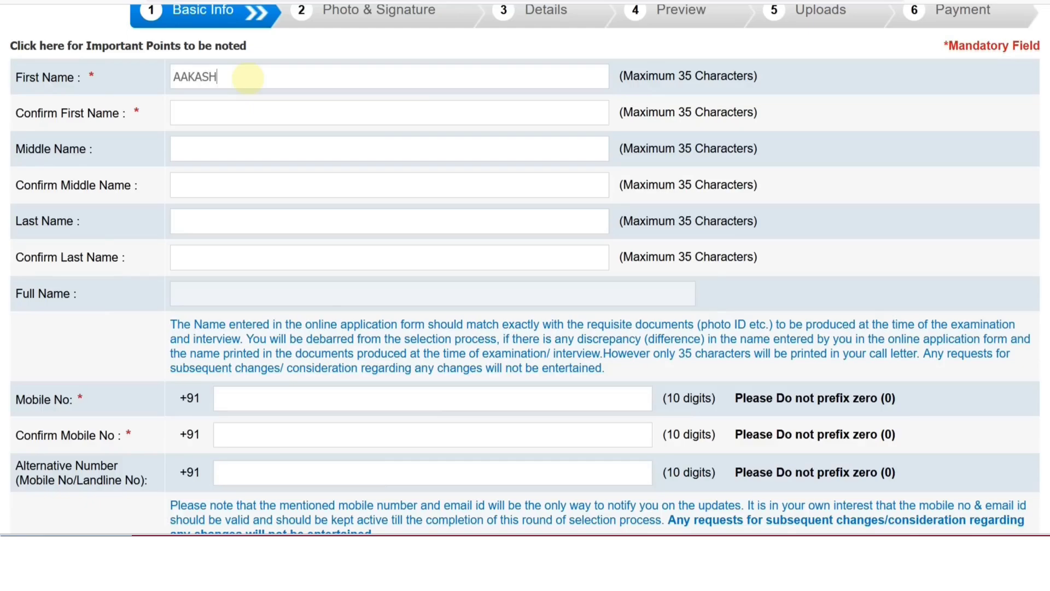
key(Tab)
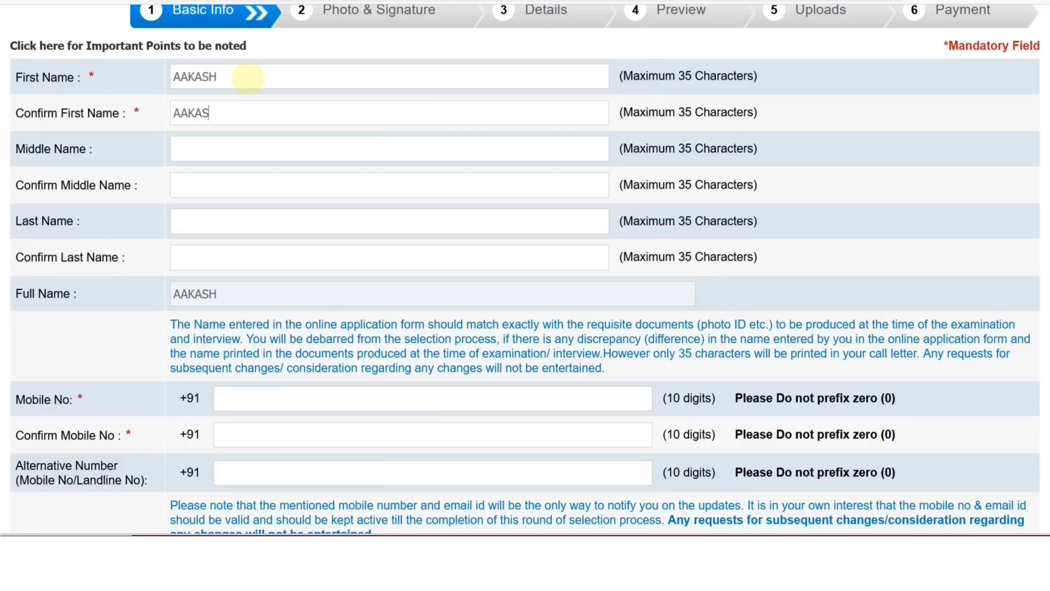
Enter the candidate's last name and confirm it so the full name fills in.
key(Tab)
key(Tab)
key(Tab)
key(Tab)
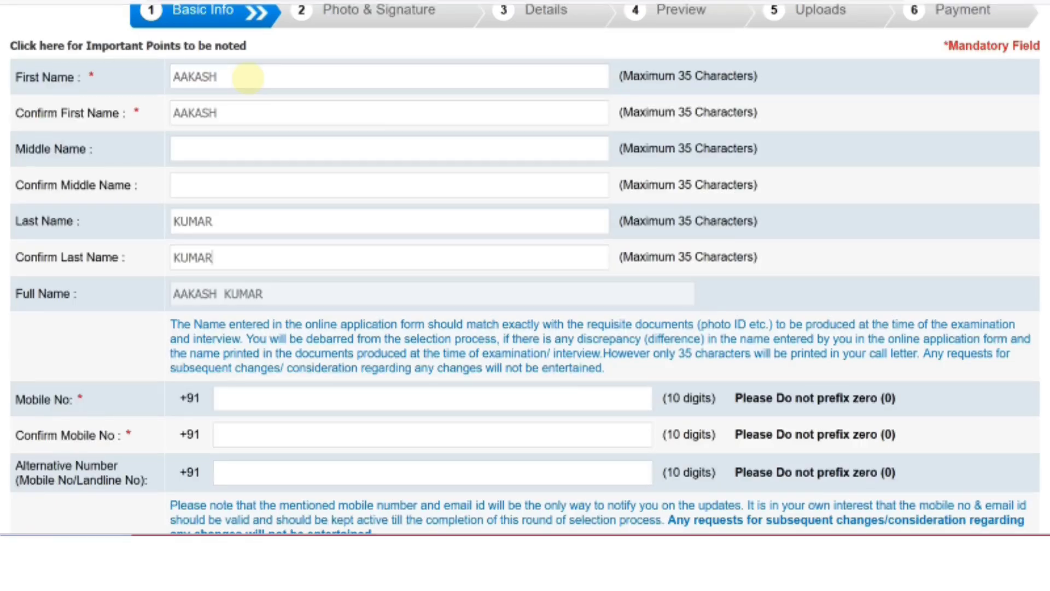
scroll(261, 170, down, 4)
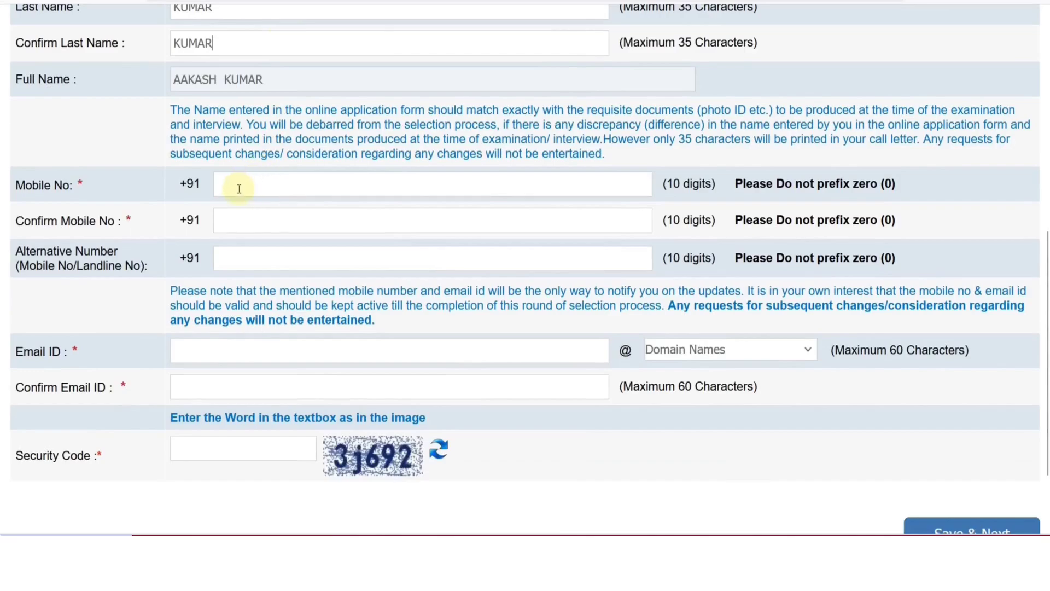
Choose gmail.com as the e-mail domain, enter the security code and save the basic info.
scroll(242, 223, down, 2)
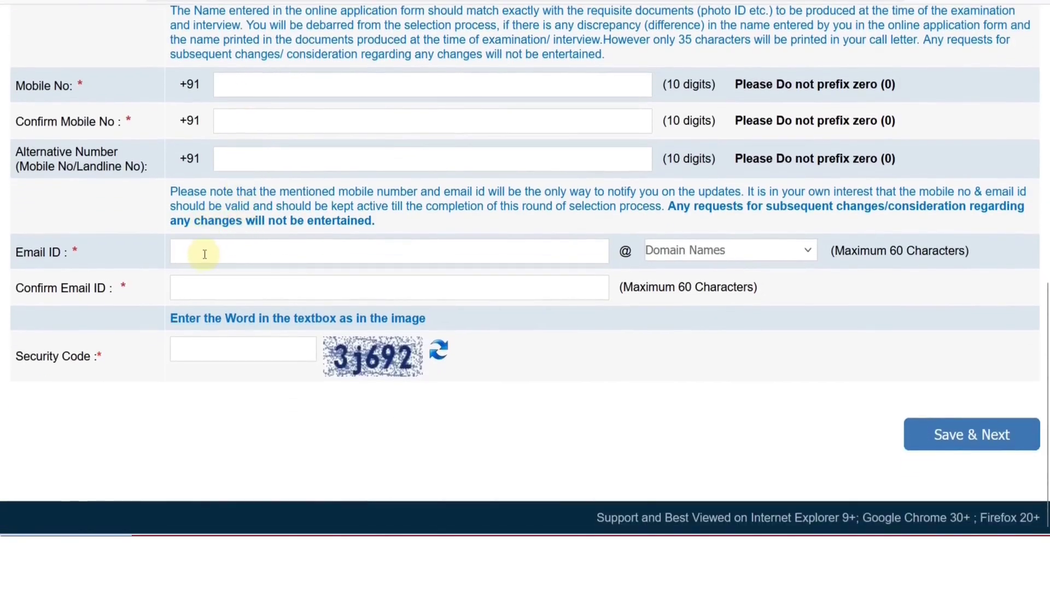
click(694, 252)
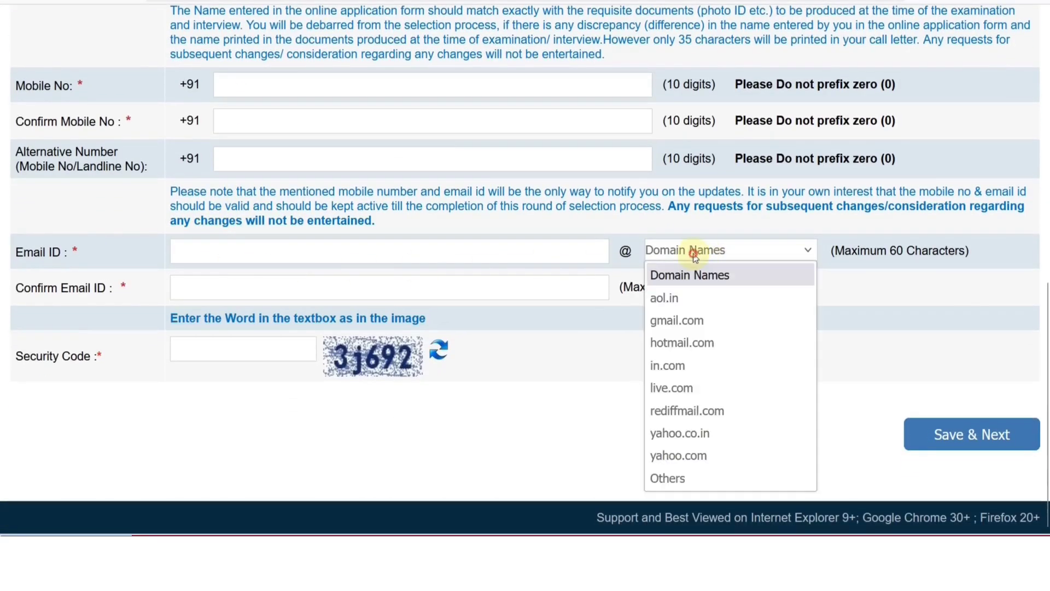
click(677, 319)
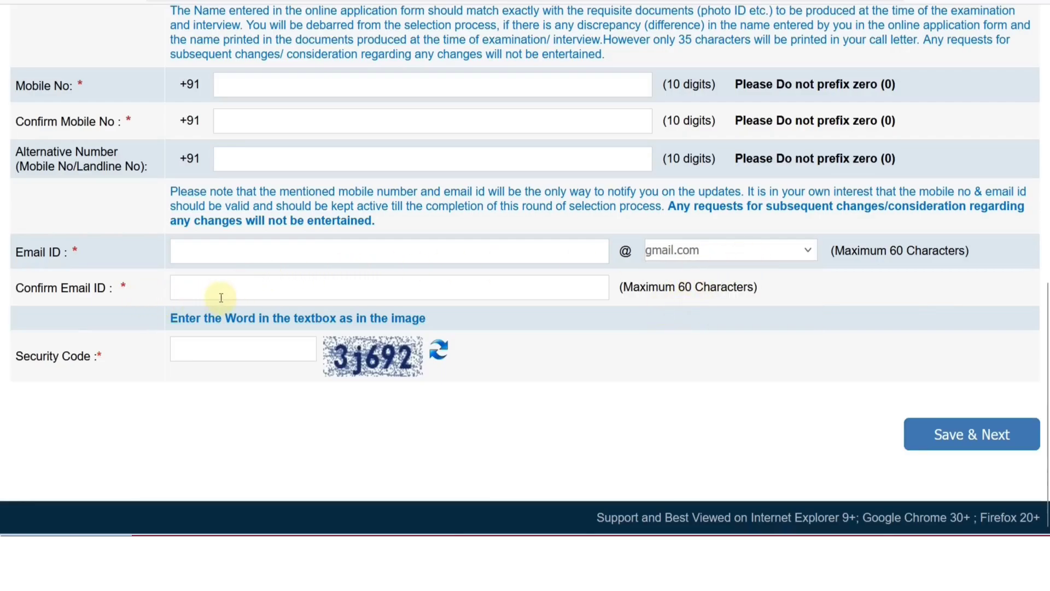
click(240, 357)
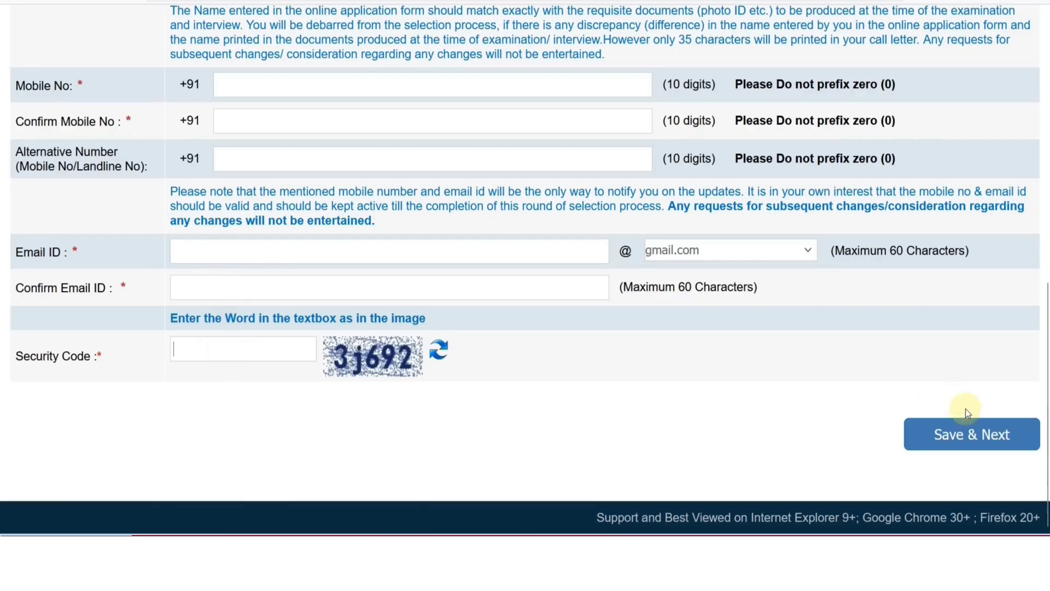
click(947, 441)
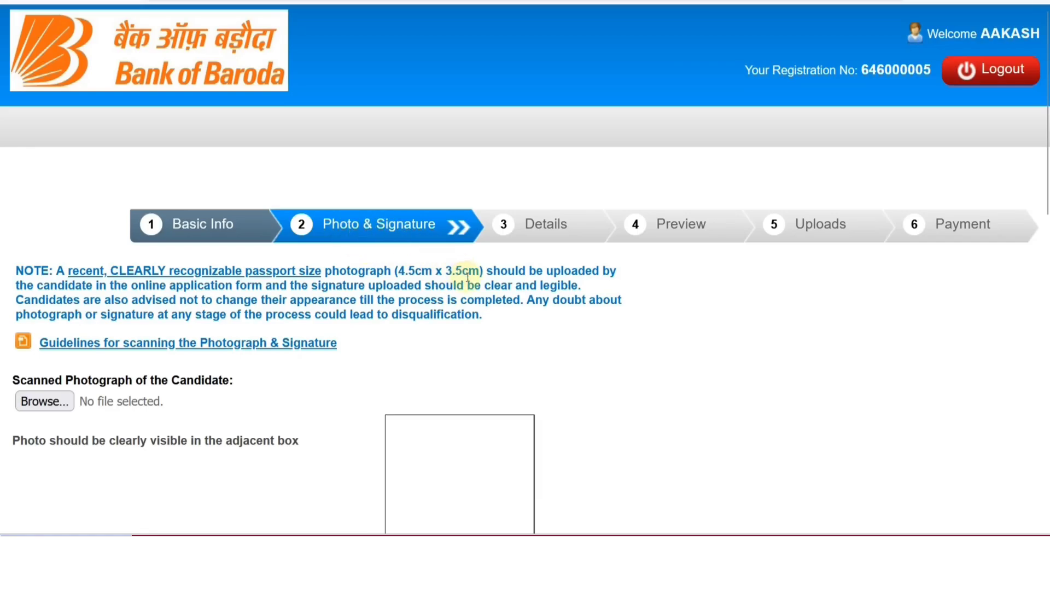
scroll(467, 278, down, 2)
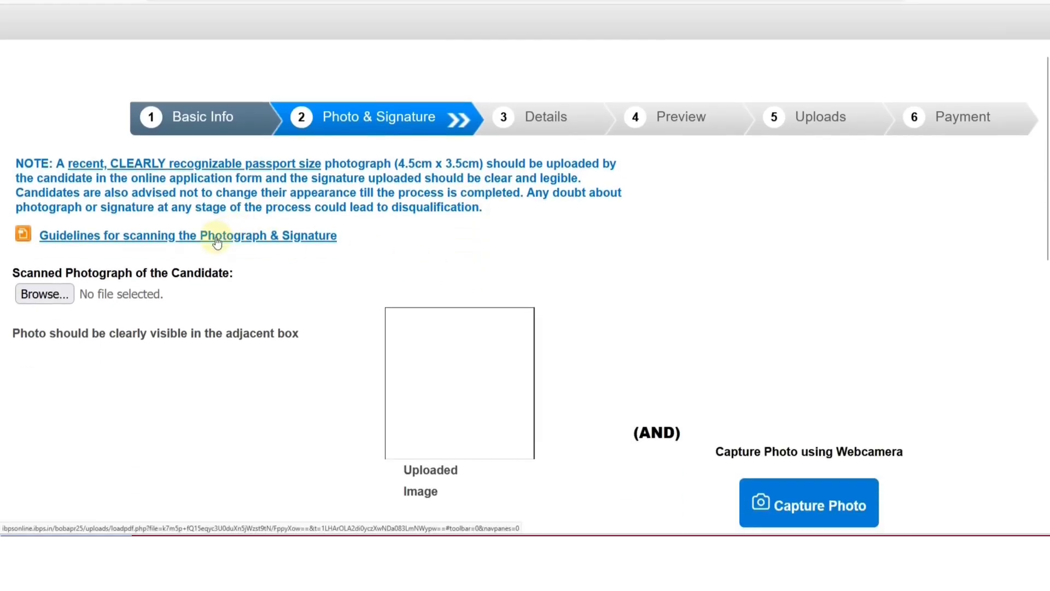
scroll(208, 246, down, 4)
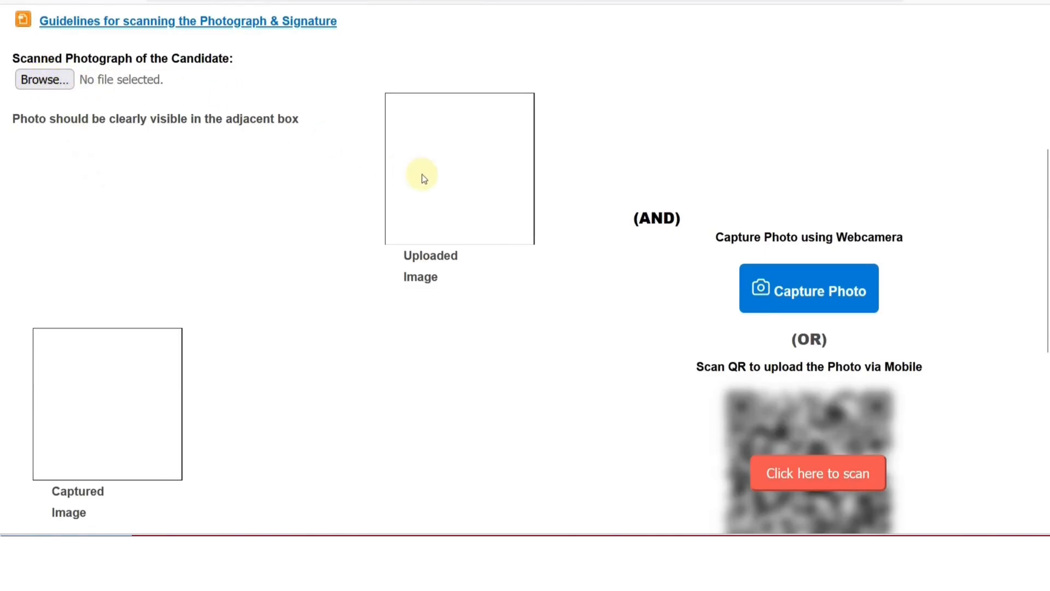
scroll(501, 208, down, 2)
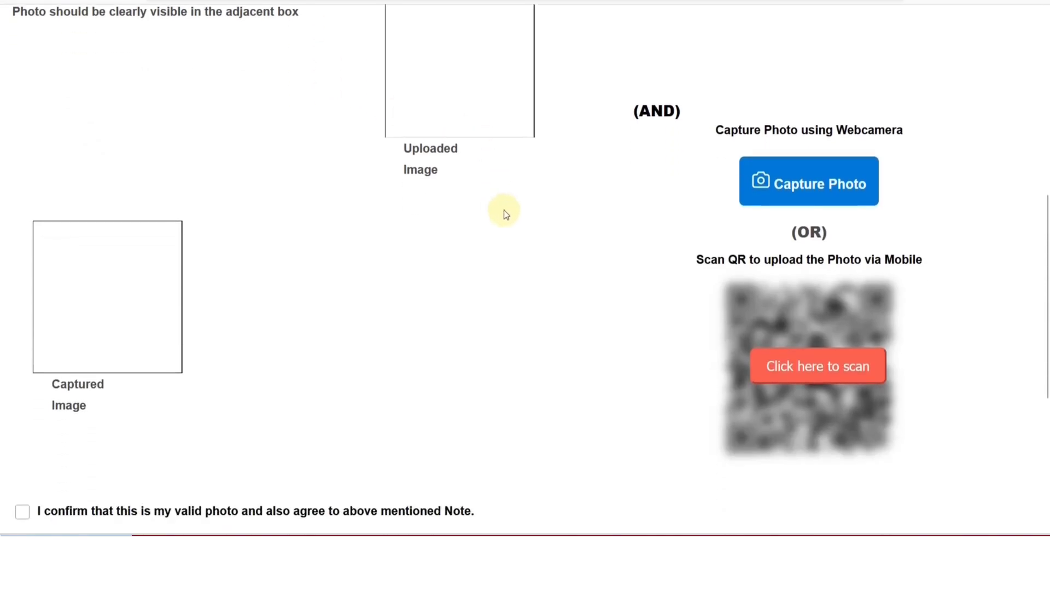
click(802, 194)
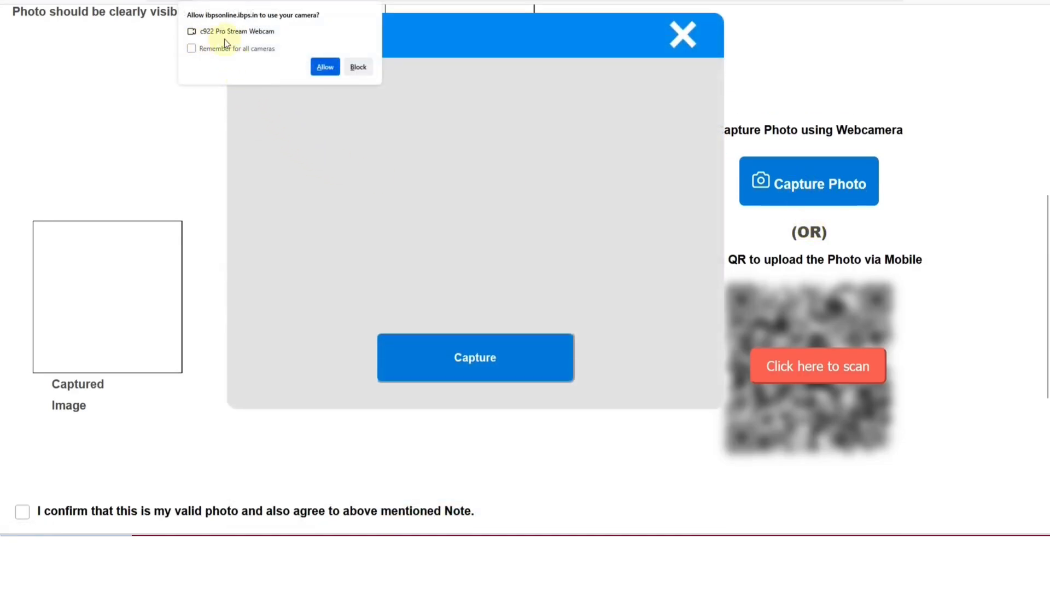
click(325, 69)
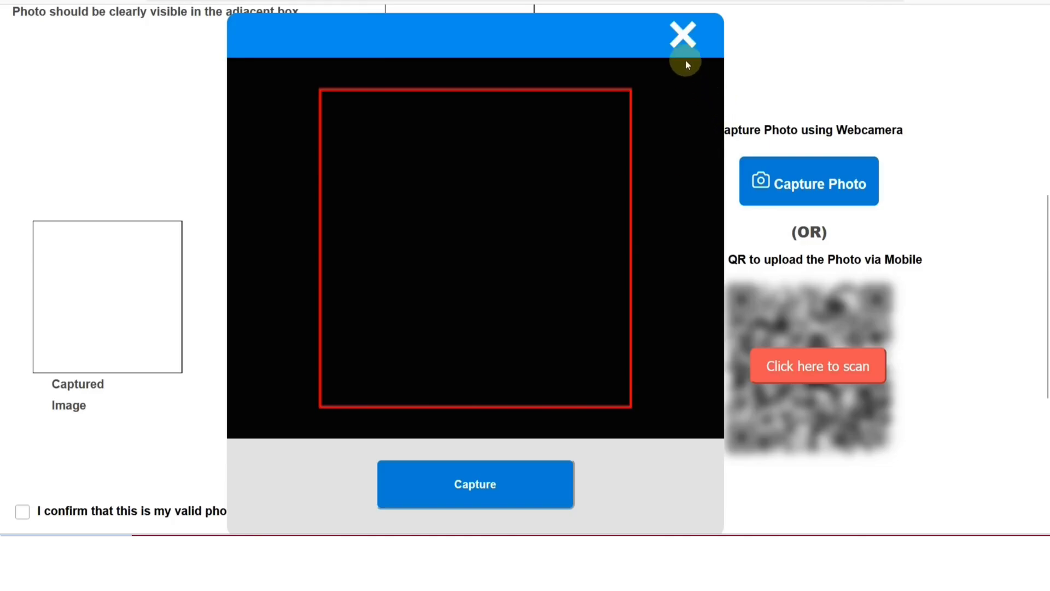
click(683, 36)
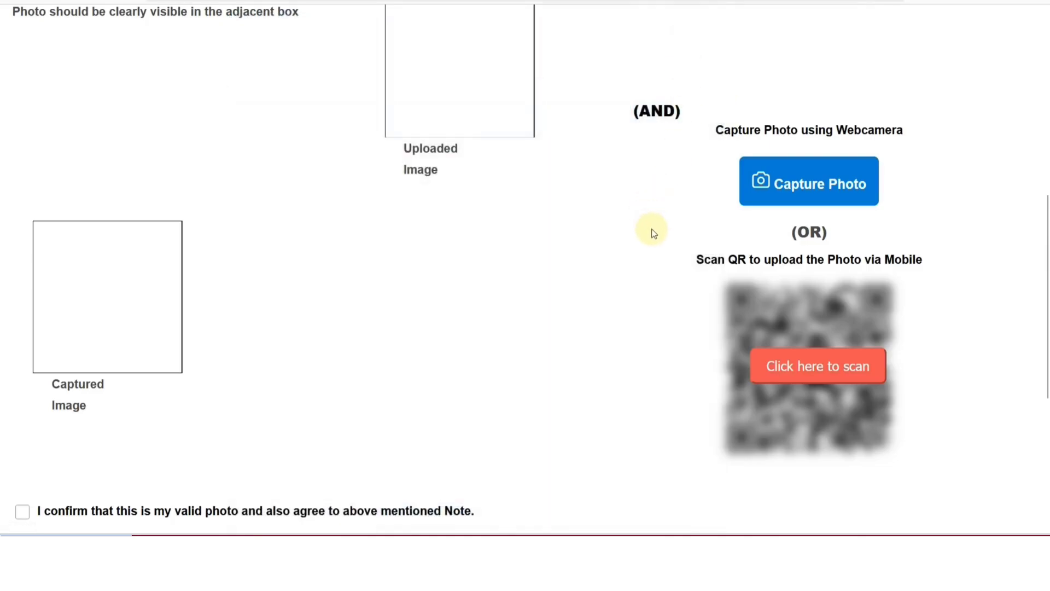
scroll(652, 229, down, 2)
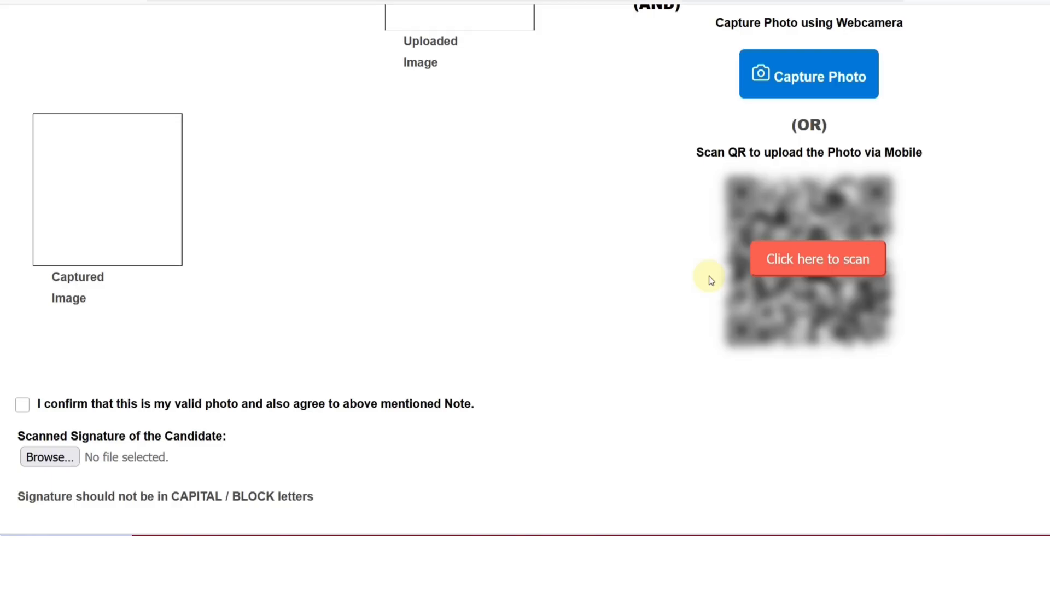
Check the webcam capture and the mobile upload QR, then tick the valid-photo confirmation.
click(794, 94)
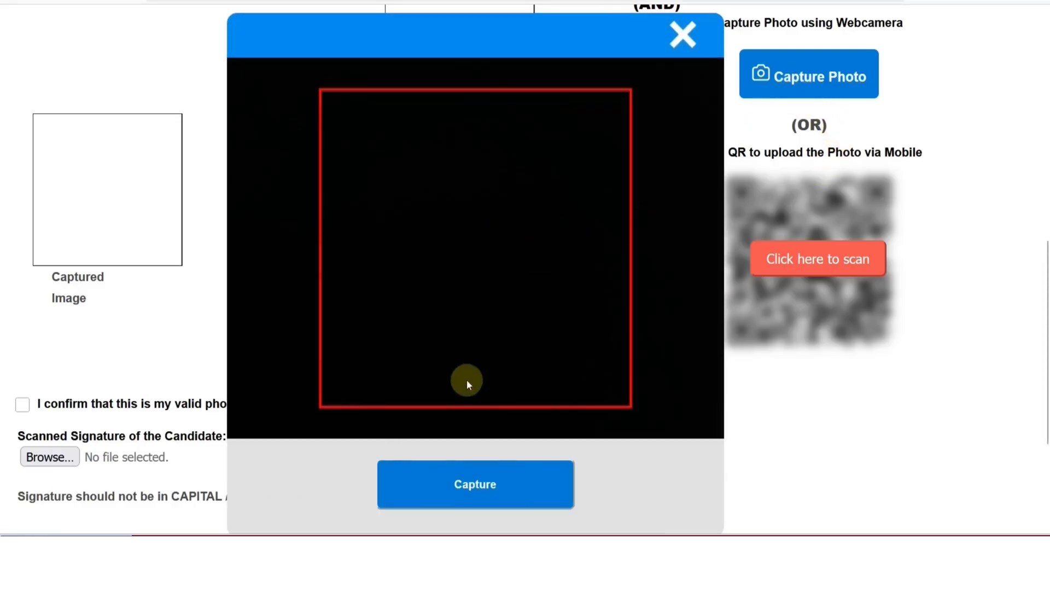
click(691, 51)
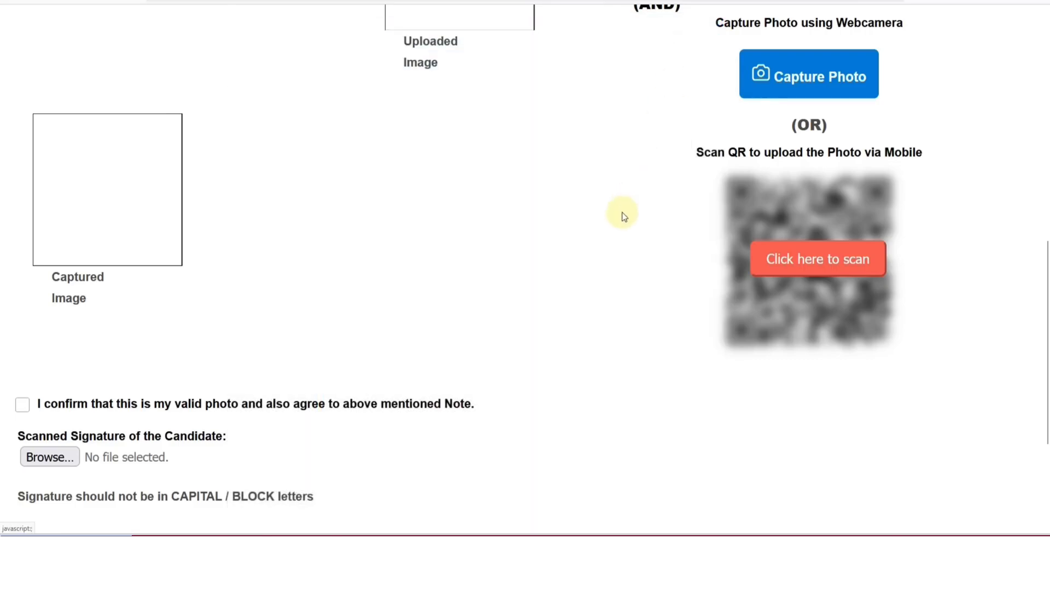
click(808, 264)
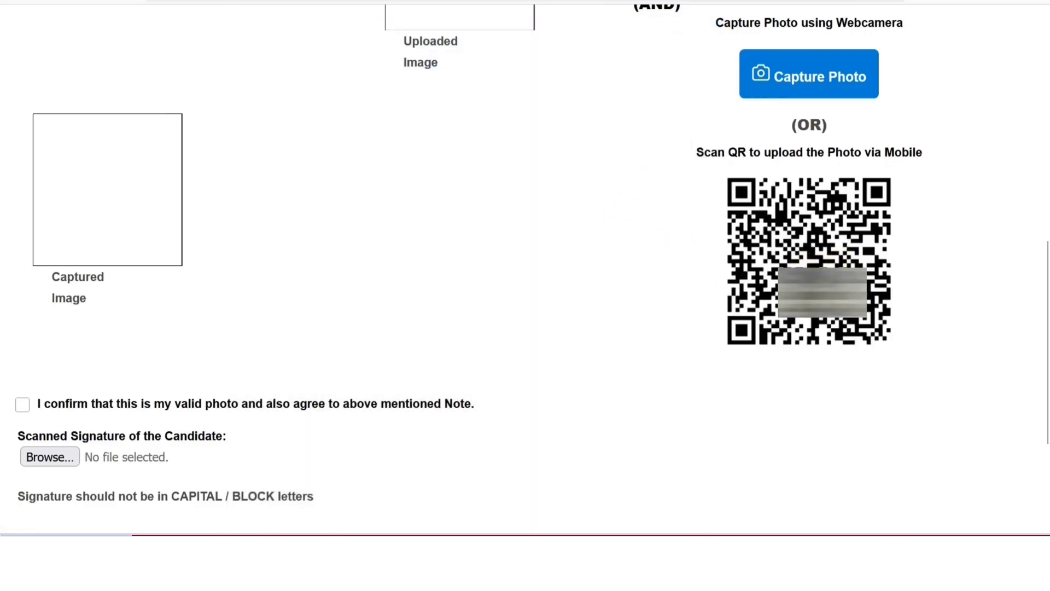
click(23, 404)
scroll(73, 274, down, 3)
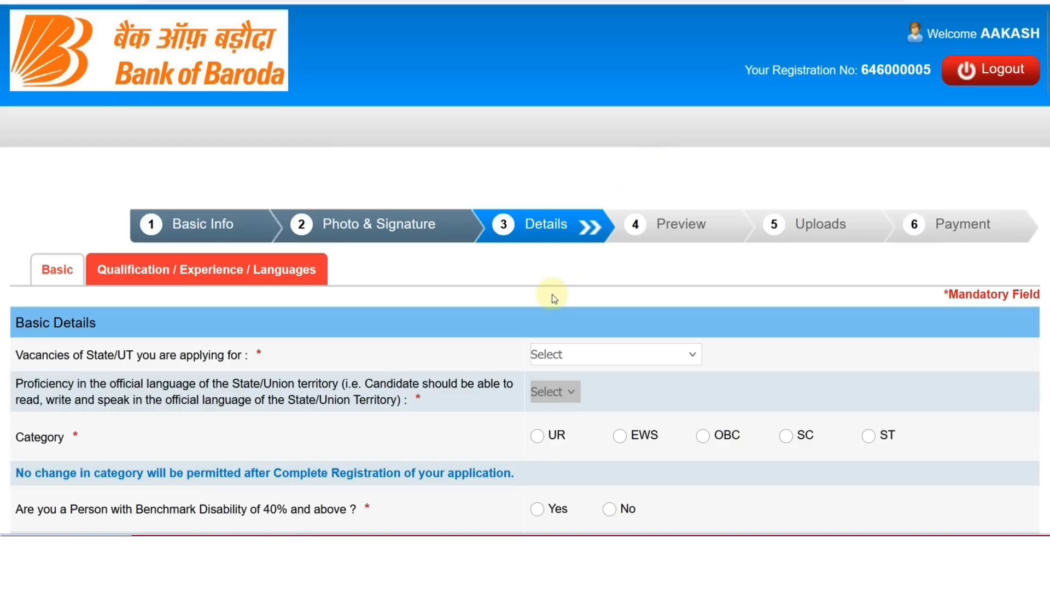
Set the vacancy state to Rajasthan.
scroll(406, 300, down, 4)
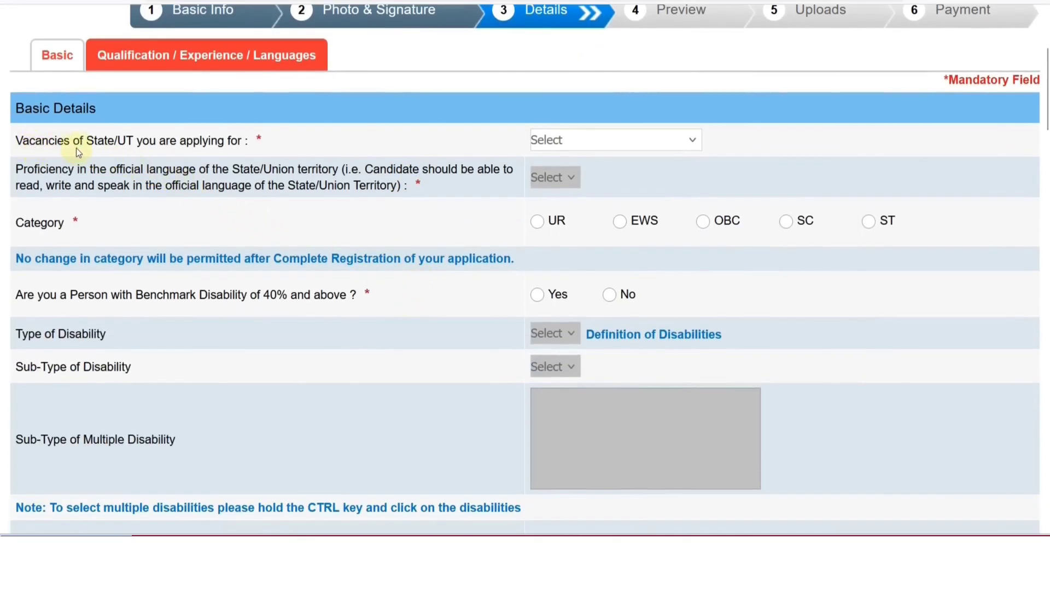
click(612, 140)
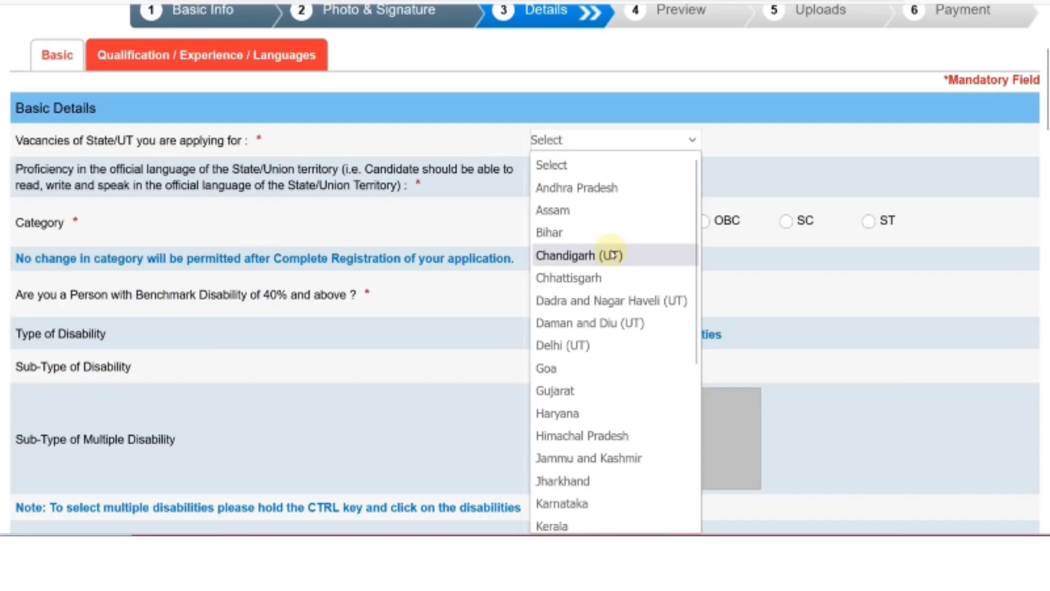
click(572, 143)
scroll(611, 271, down, 5)
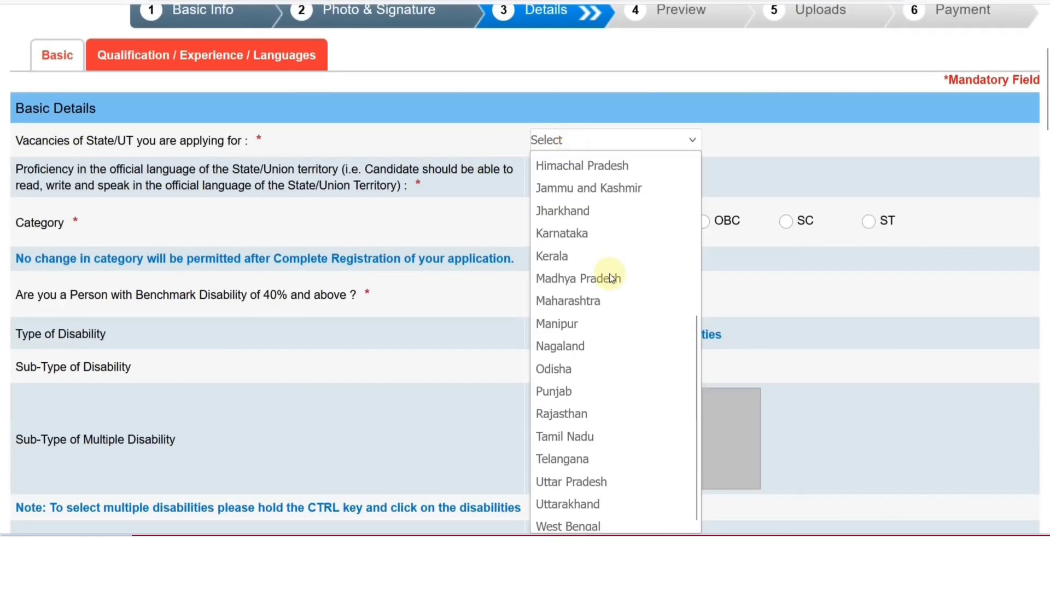
click(586, 412)
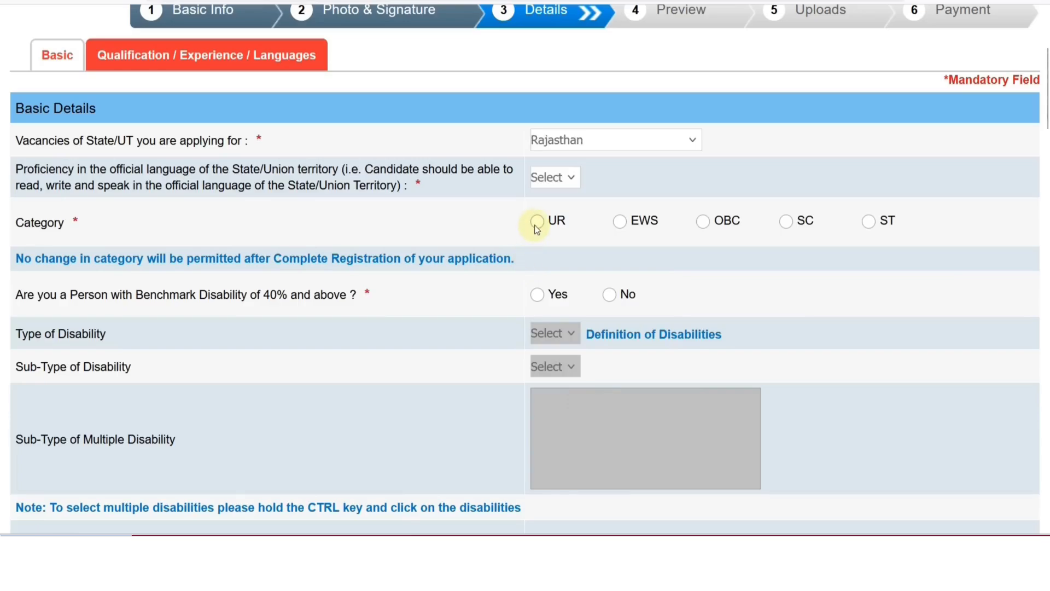
Set language proficiency to Hindi and category to SC, acknowledging the category warning.
click(539, 184)
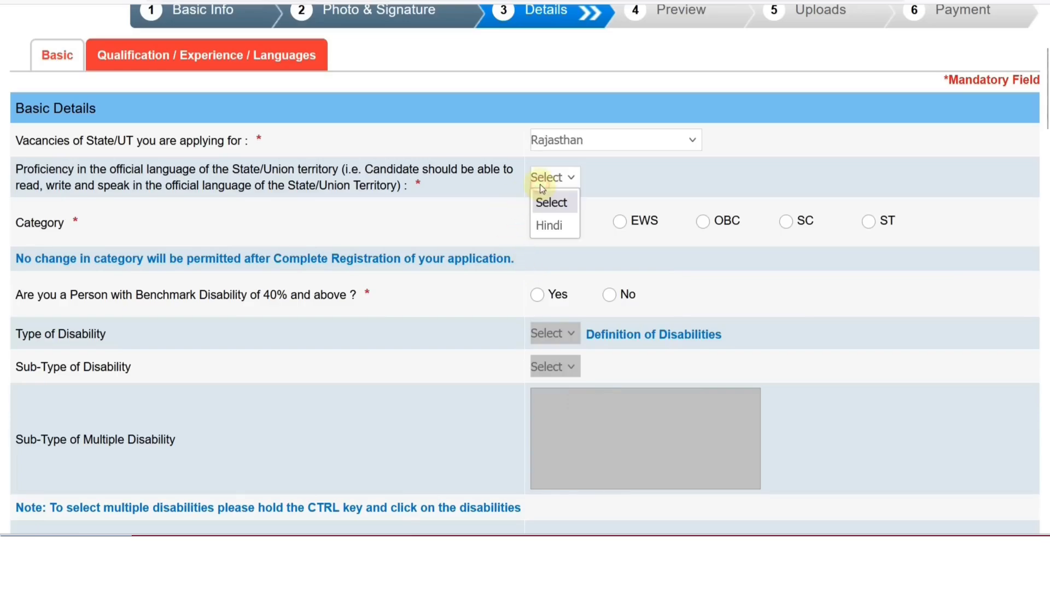
click(548, 224)
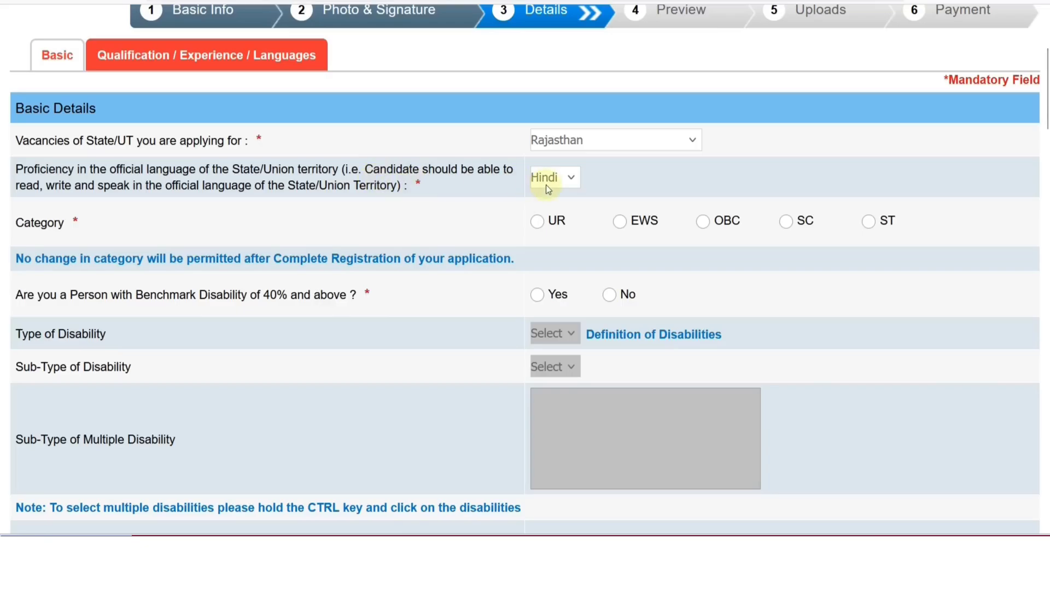
click(788, 222)
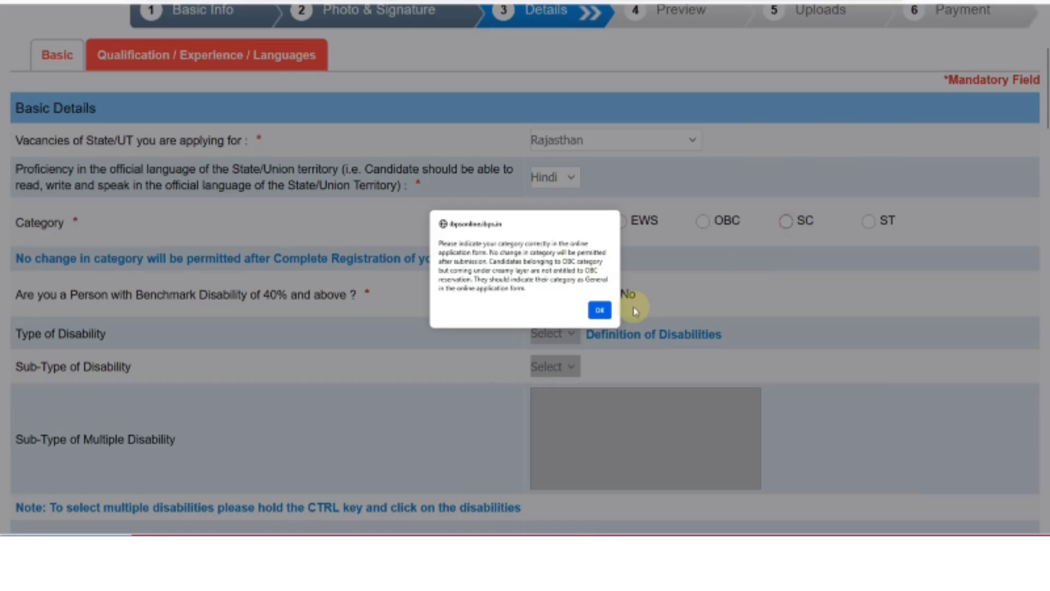
key(Return)
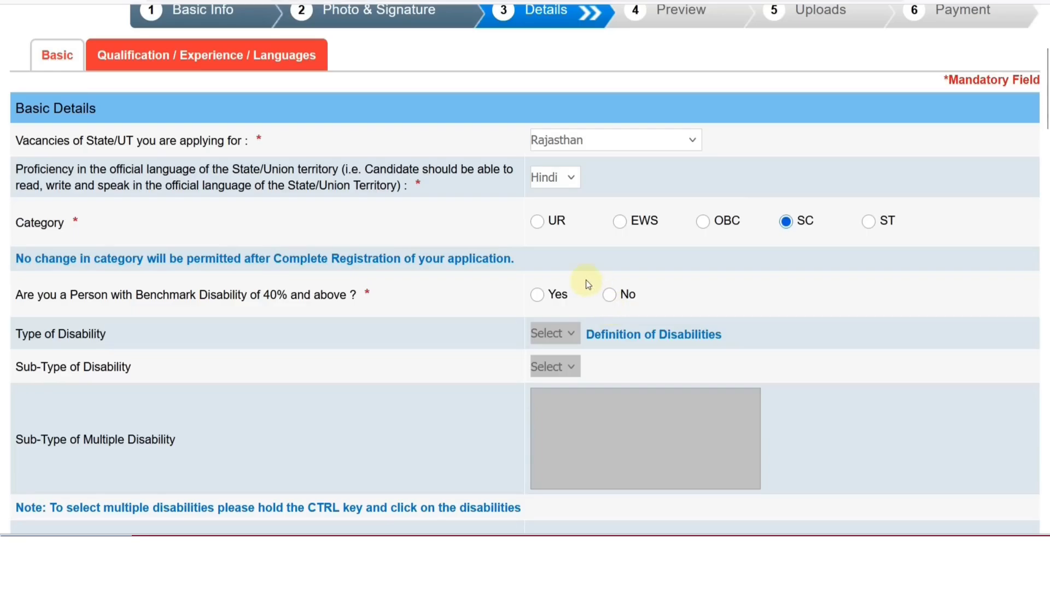
scroll(586, 283, down, 2)
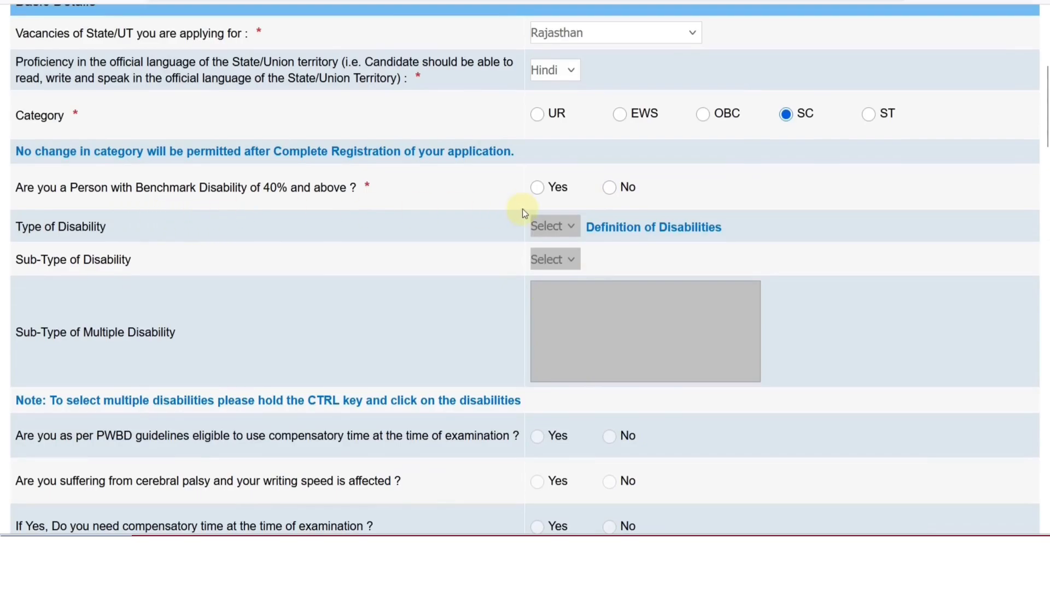
Try Yes for benchmark disability with type HI, then abandon it without choosing a sub-type.
click(538, 189)
click(550, 226)
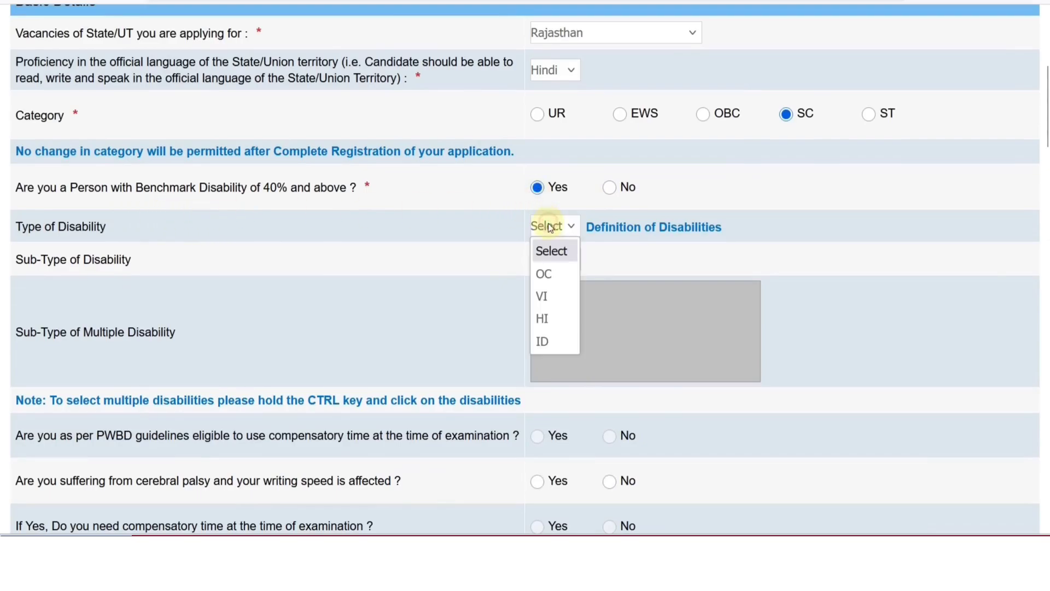
click(545, 314)
click(599, 310)
click(575, 259)
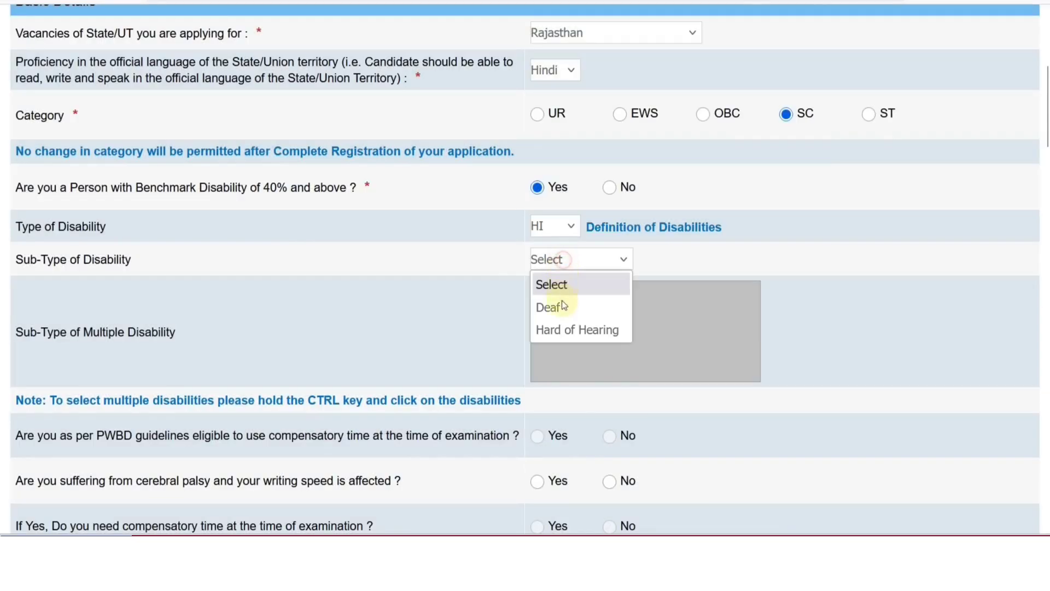
click(503, 318)
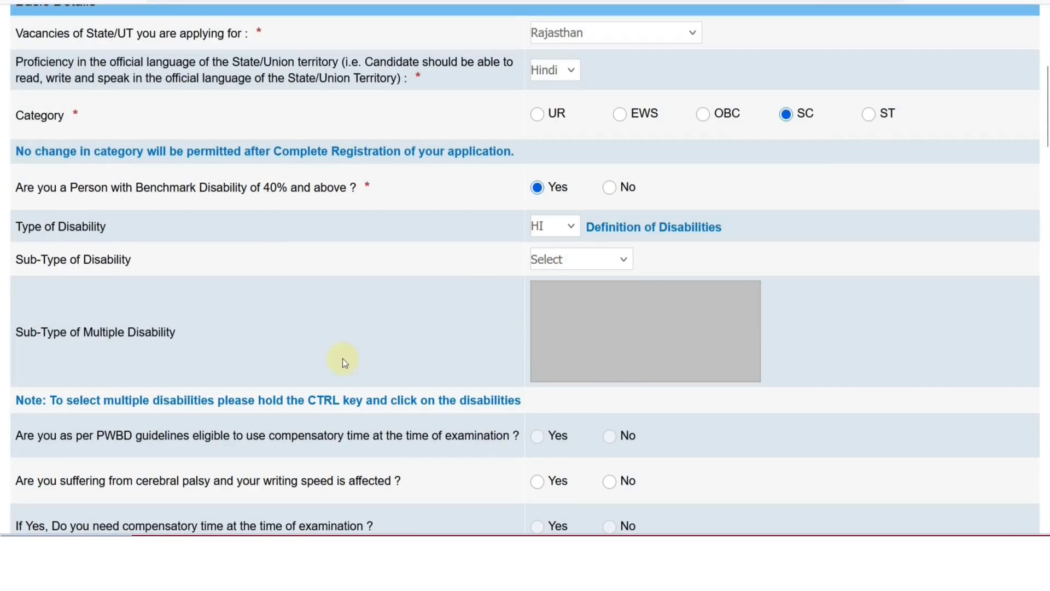
scroll(484, 359, down, 4)
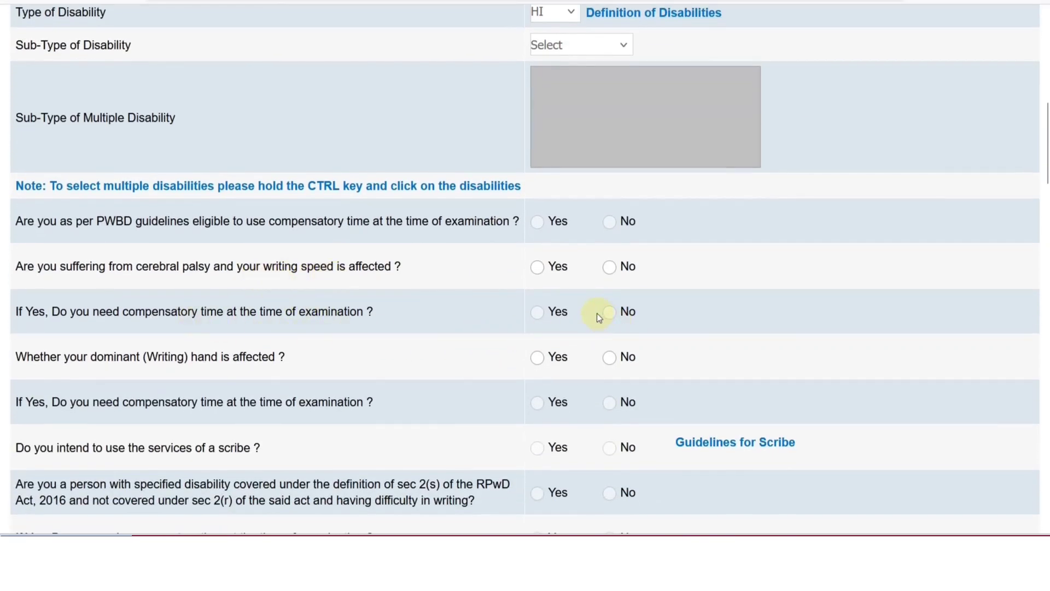
scroll(74, 159, up, 2)
scroll(604, 280, down, 2)
scroll(599, 342, up, 2)
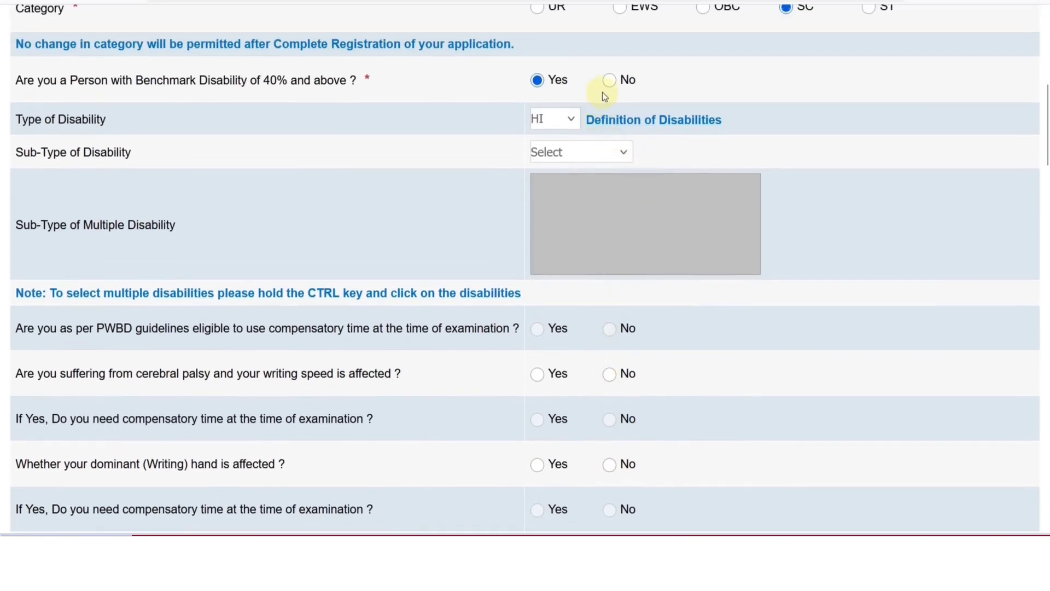
Answer No to benchmark disability and the RPwD writing question, and choose Hindu as religion.
click(609, 80)
scroll(633, 234, down, 1)
scroll(631, 229, down, 5)
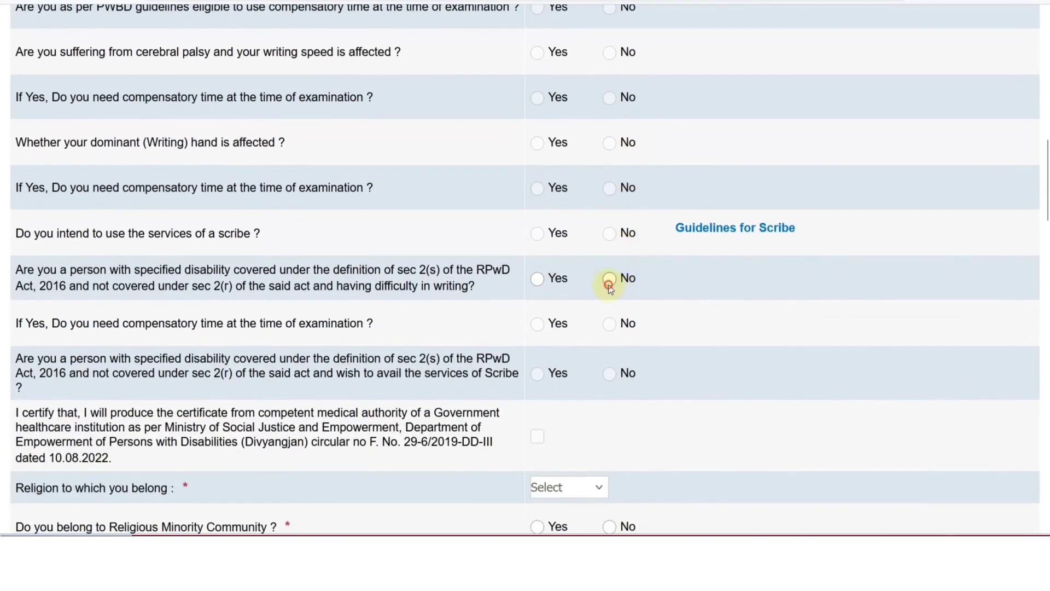
click(608, 283)
scroll(630, 286, down, 4)
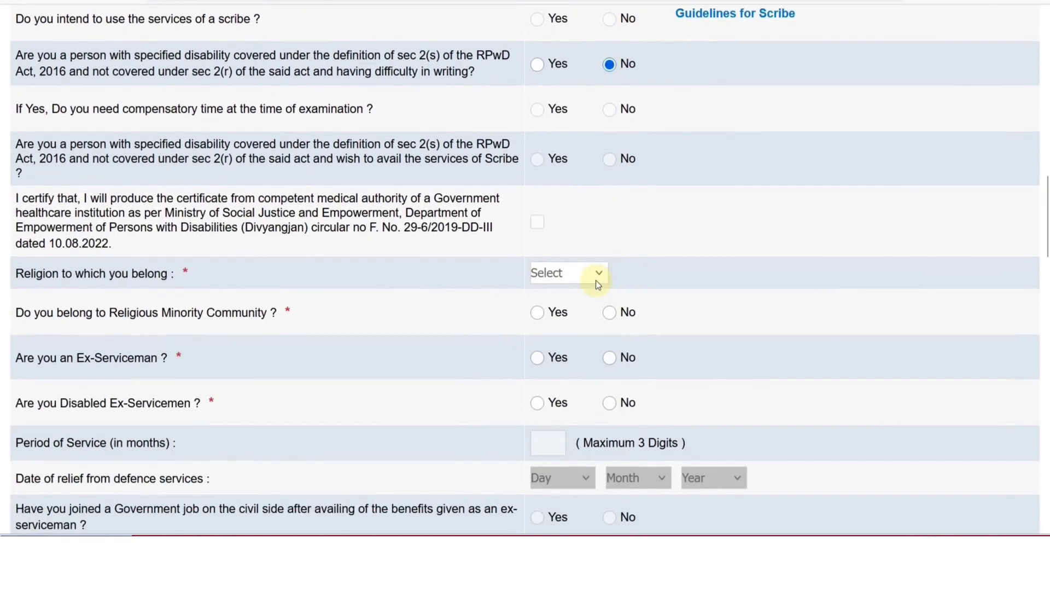
click(576, 273)
click(569, 363)
Mark Religious Minority, Ex-Serviceman and Disabled Ex-Servicemen all as No.
scroll(587, 340, down, 2)
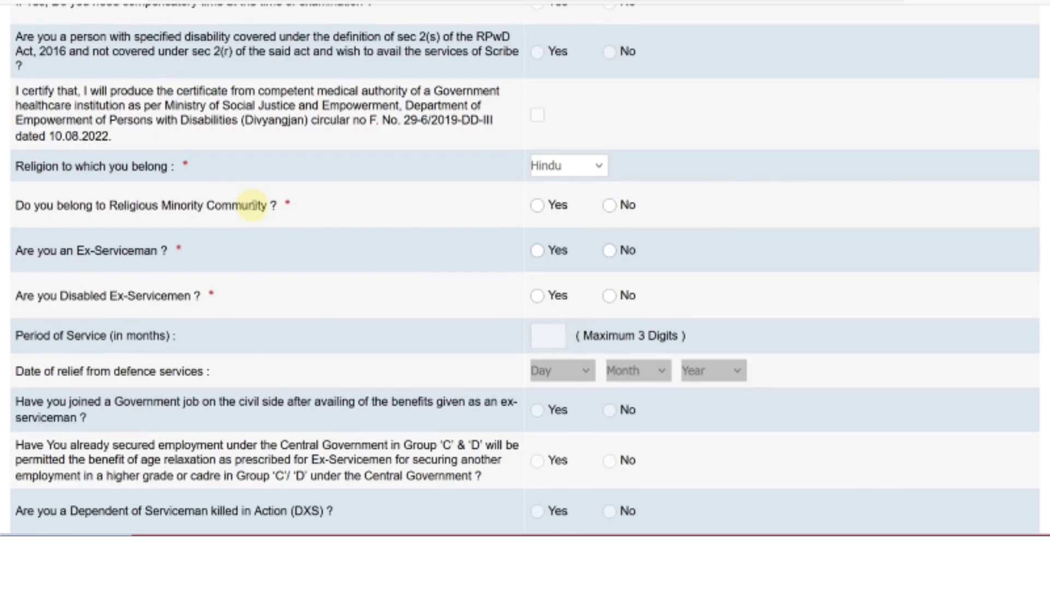
click(609, 207)
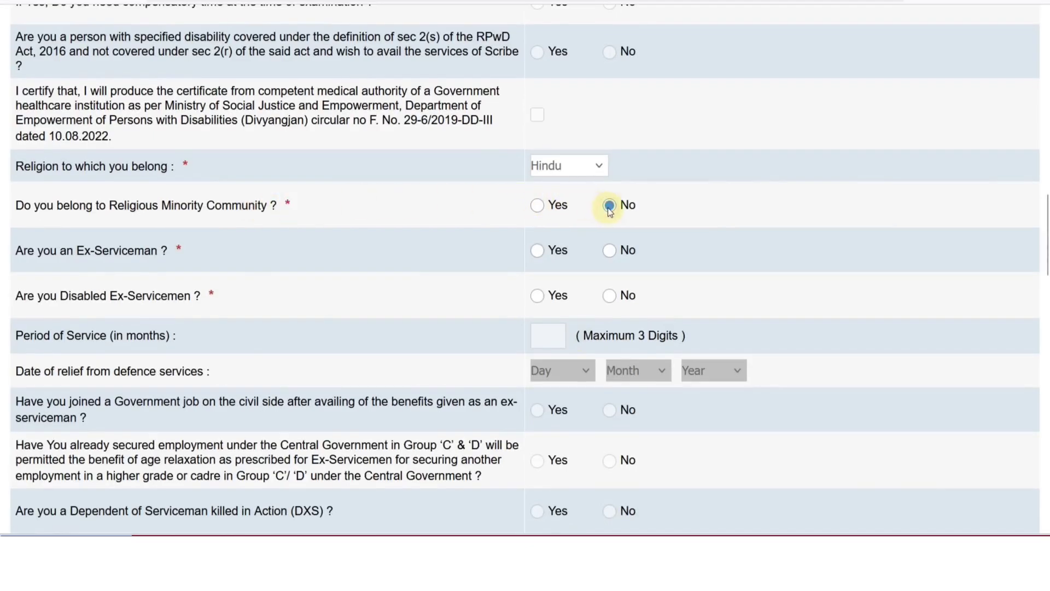
click(609, 252)
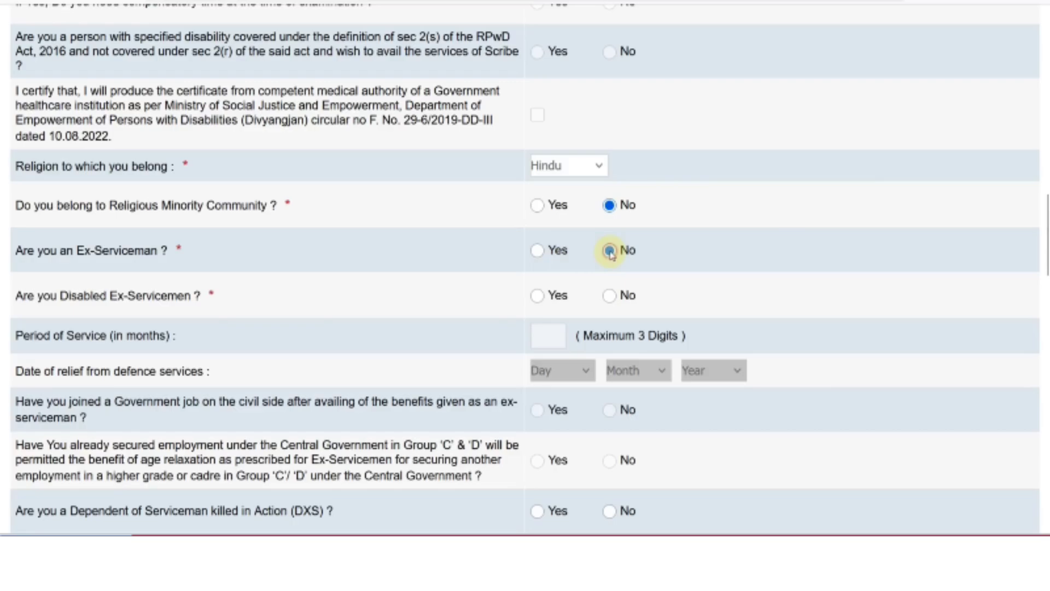
click(610, 297)
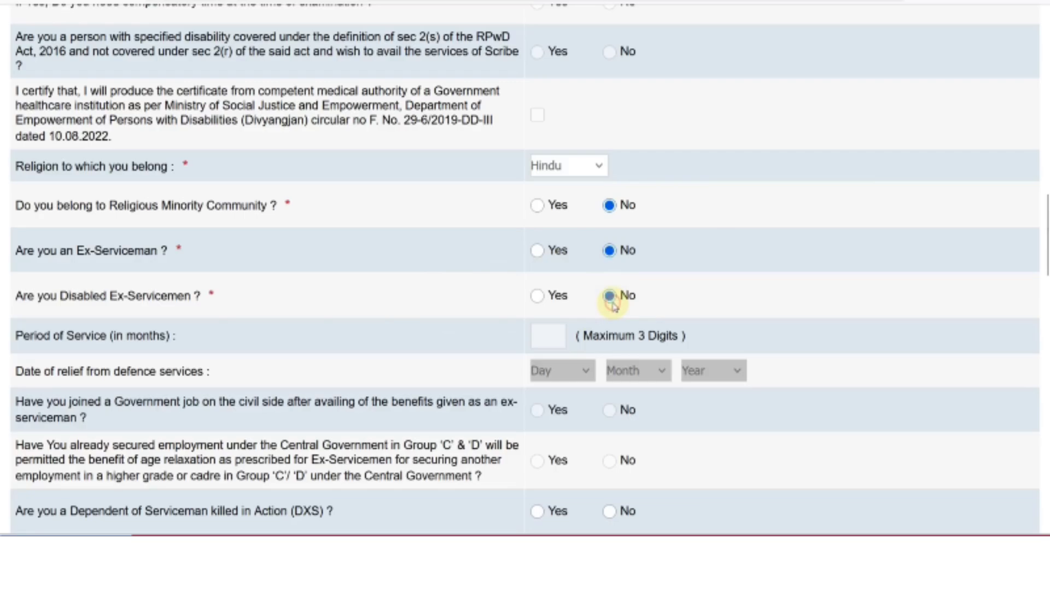
scroll(463, 298, down, 4)
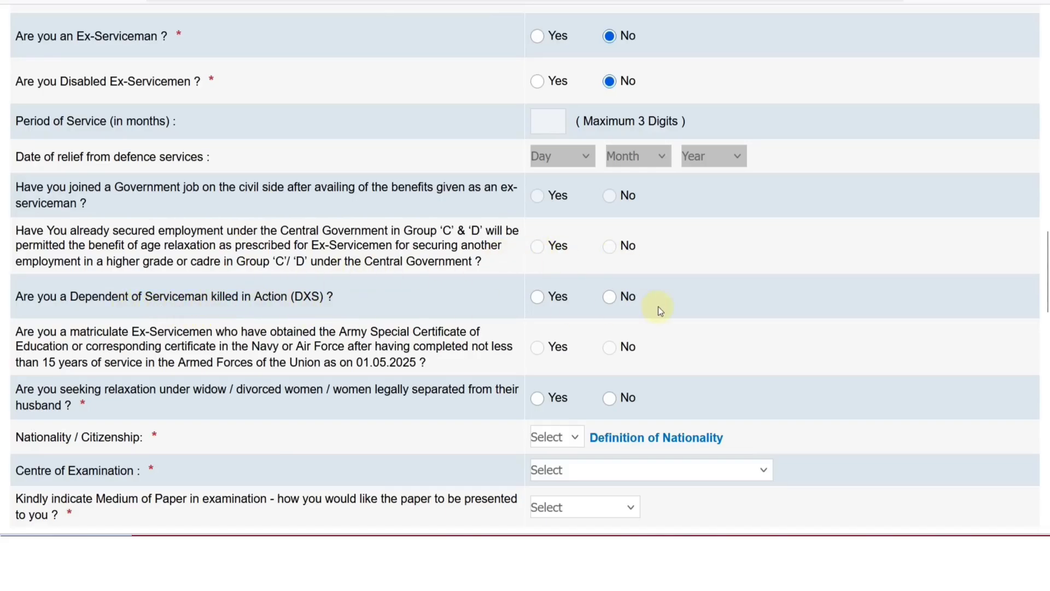
Answer No to DXS and widow relaxation, and set nationality to Indian.
click(611, 298)
scroll(327, 300, down, 4)
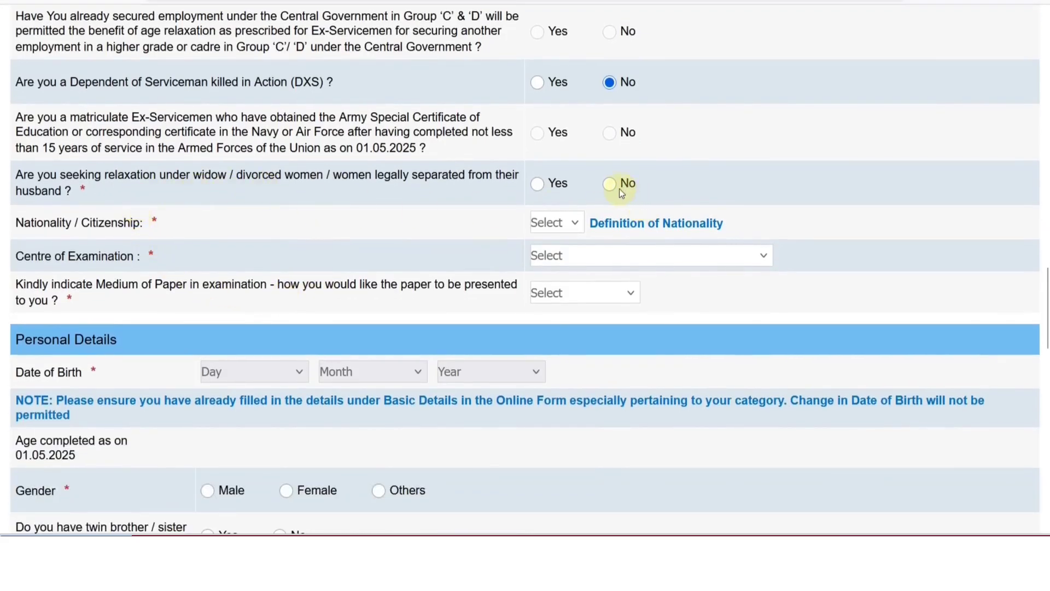
click(556, 225)
click(558, 271)
Set the examination centre to Jaipur and the paper medium to English and Hindi.
click(562, 262)
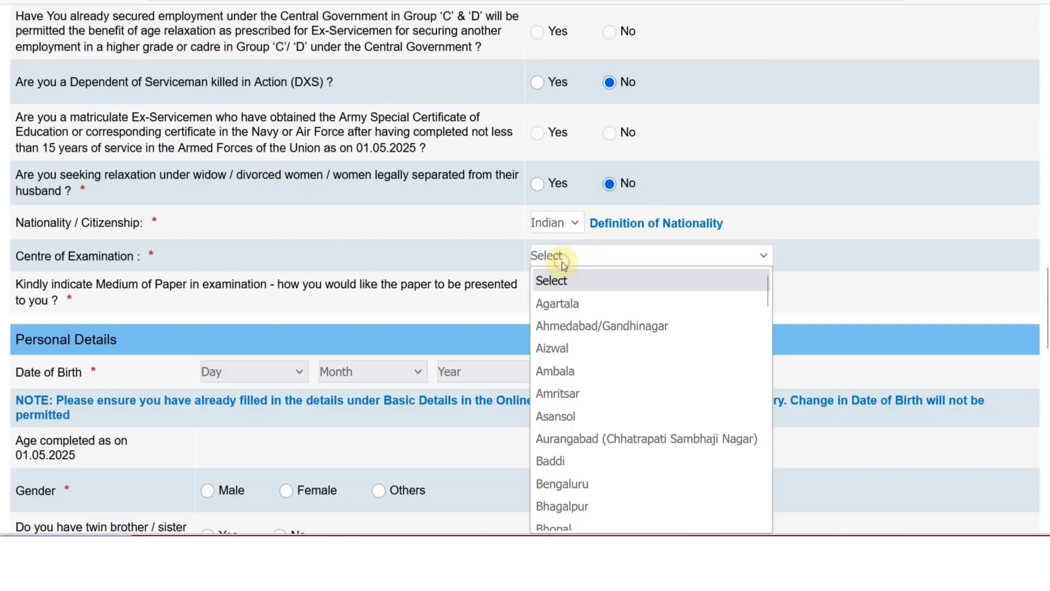
scroll(576, 349, down, 4)
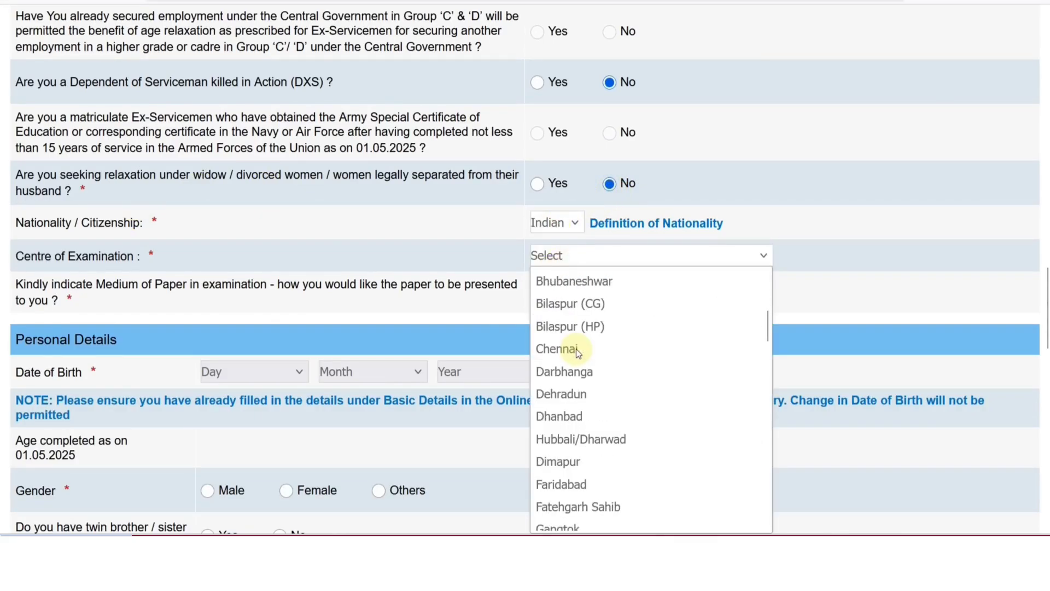
scroll(576, 351, down, 4)
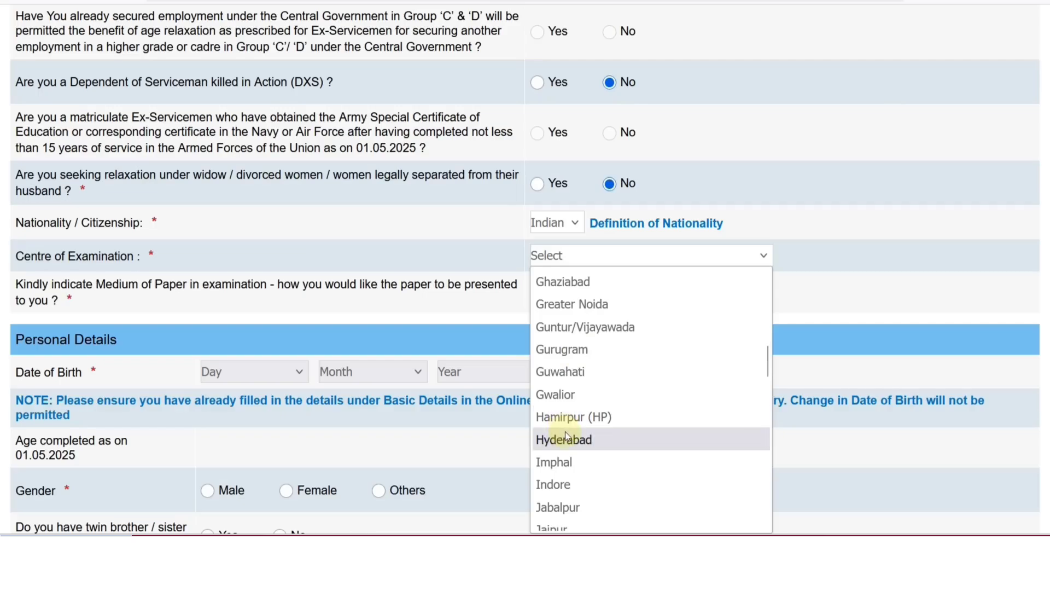
scroll(564, 474, down, 2)
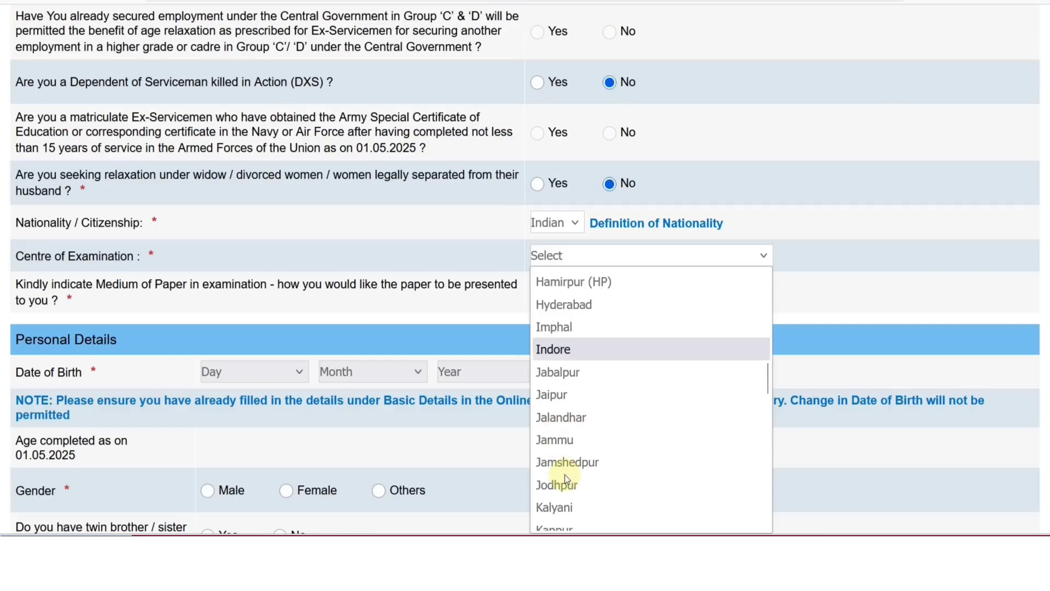
click(562, 395)
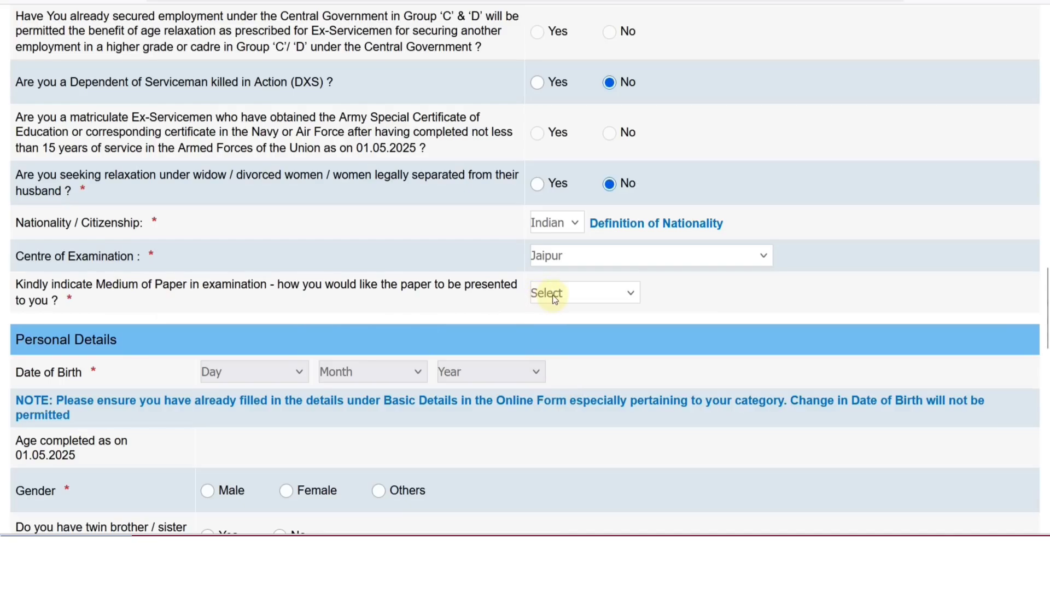
click(599, 287)
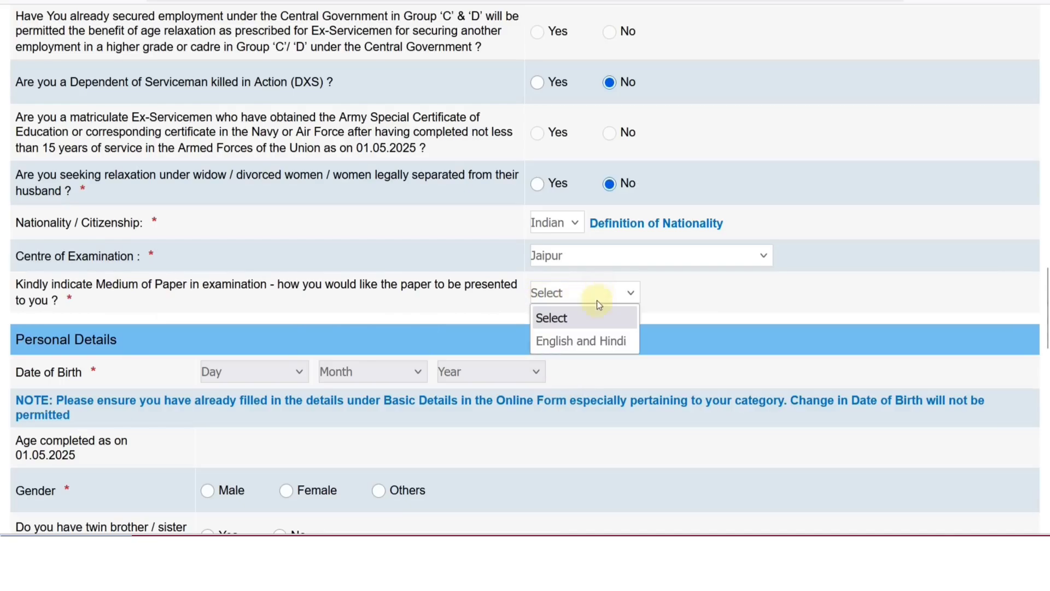
click(596, 342)
scroll(418, 329, down, 1)
scroll(418, 329, down, 2)
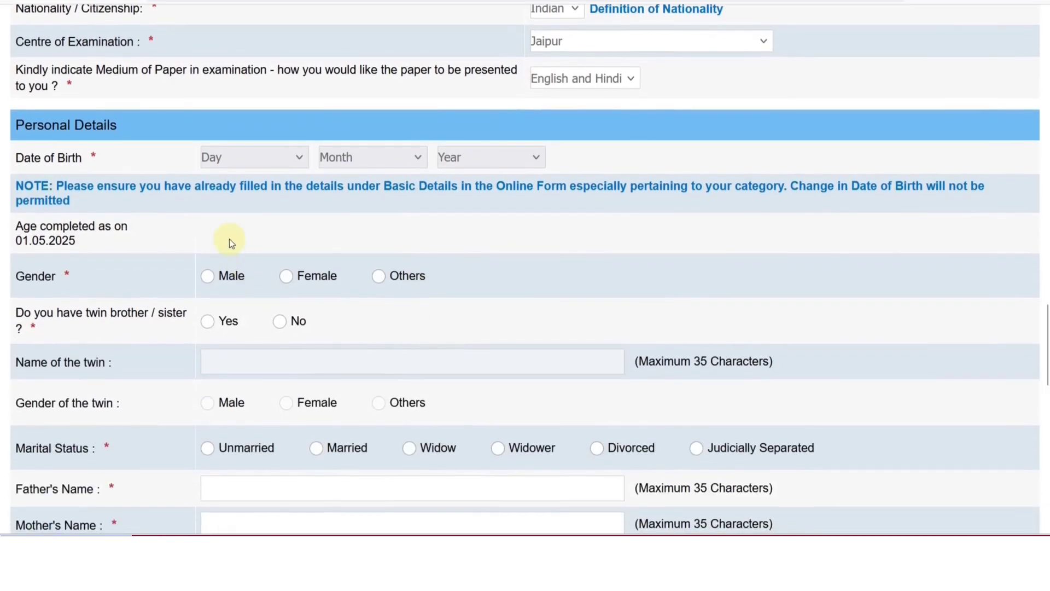
Set the date of birth to 04 March 2002.
click(227, 165)
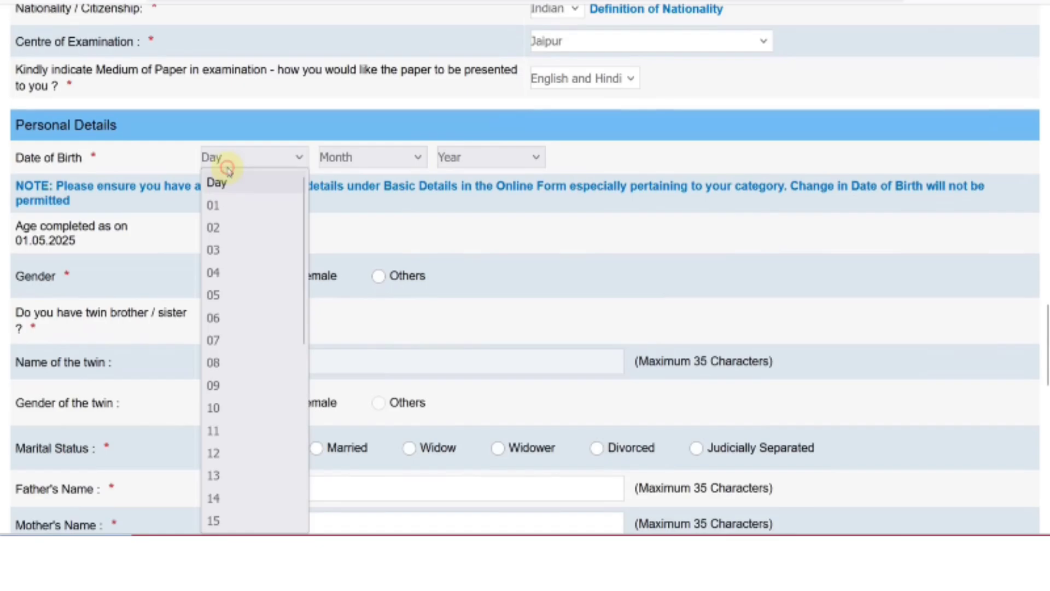
click(227, 272)
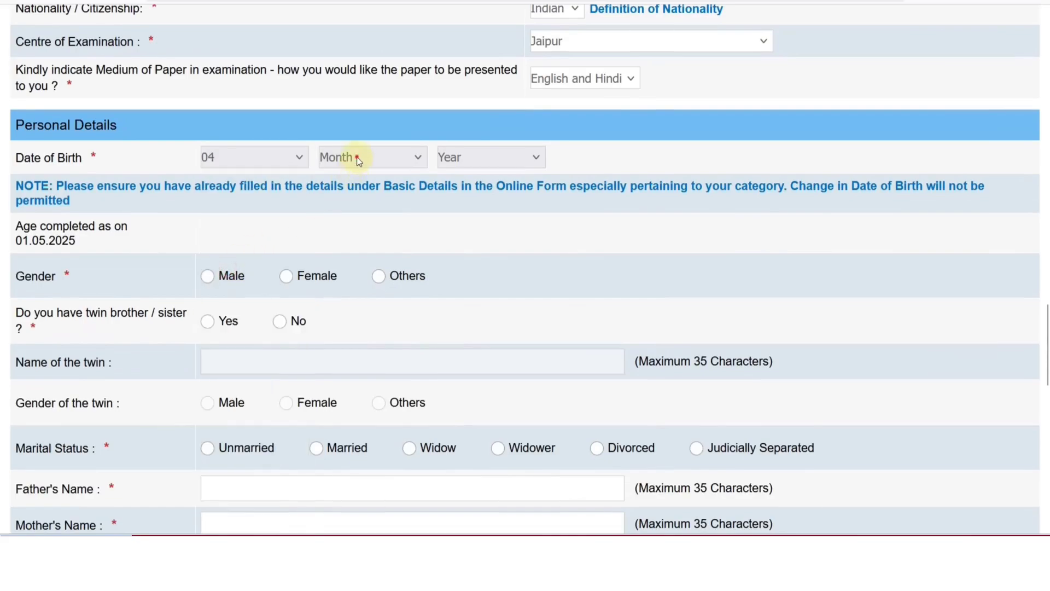
click(356, 157)
click(347, 250)
click(516, 154)
click(481, 318)
Set gender to Male and answer No to having a twin brother or sister.
scroll(144, 256, down, 2)
click(208, 170)
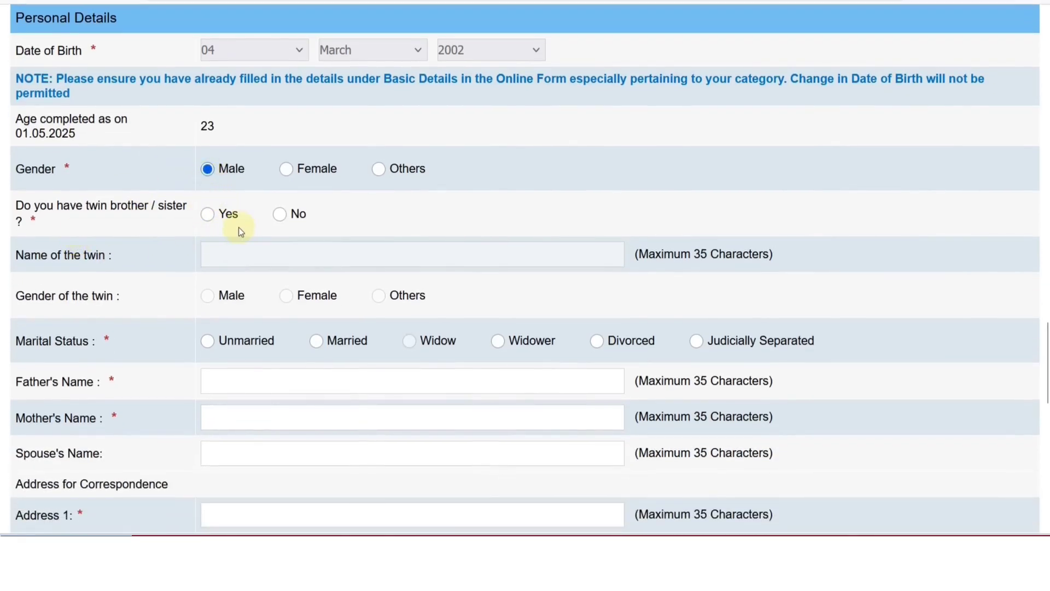
click(209, 217)
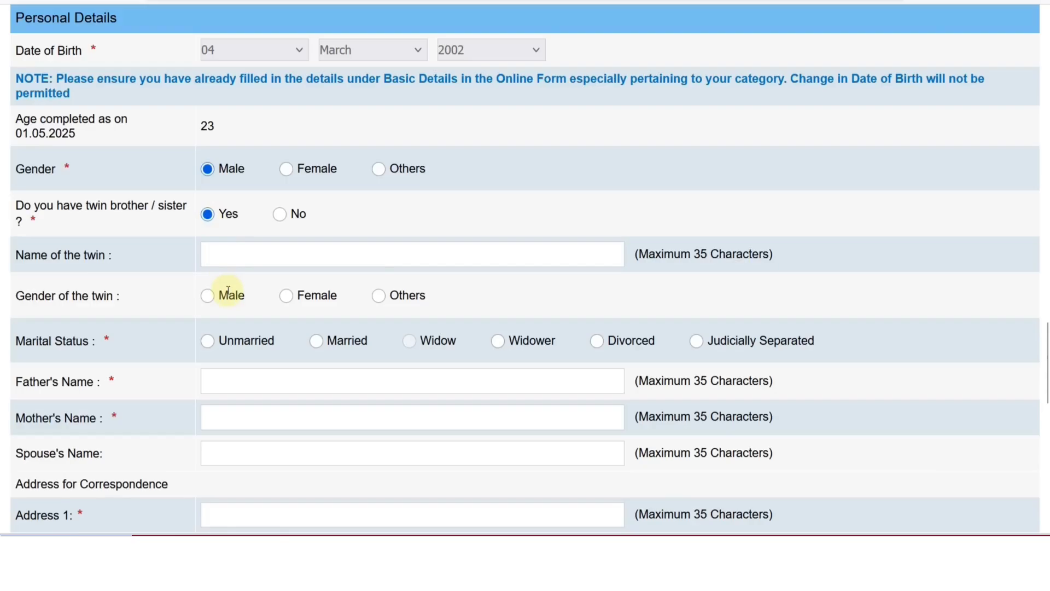
click(280, 215)
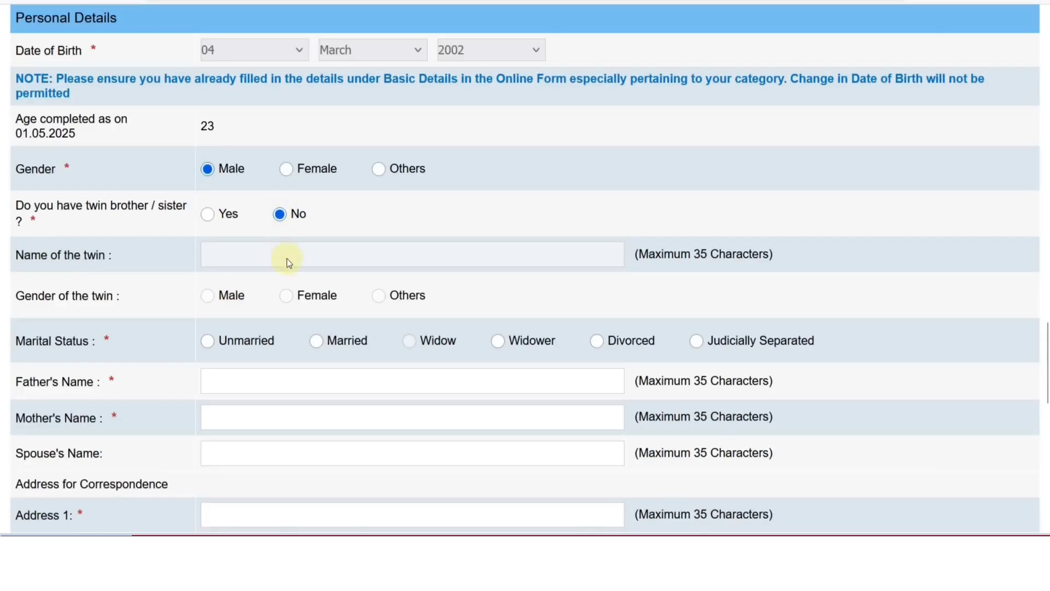
scroll(271, 285, down, 2)
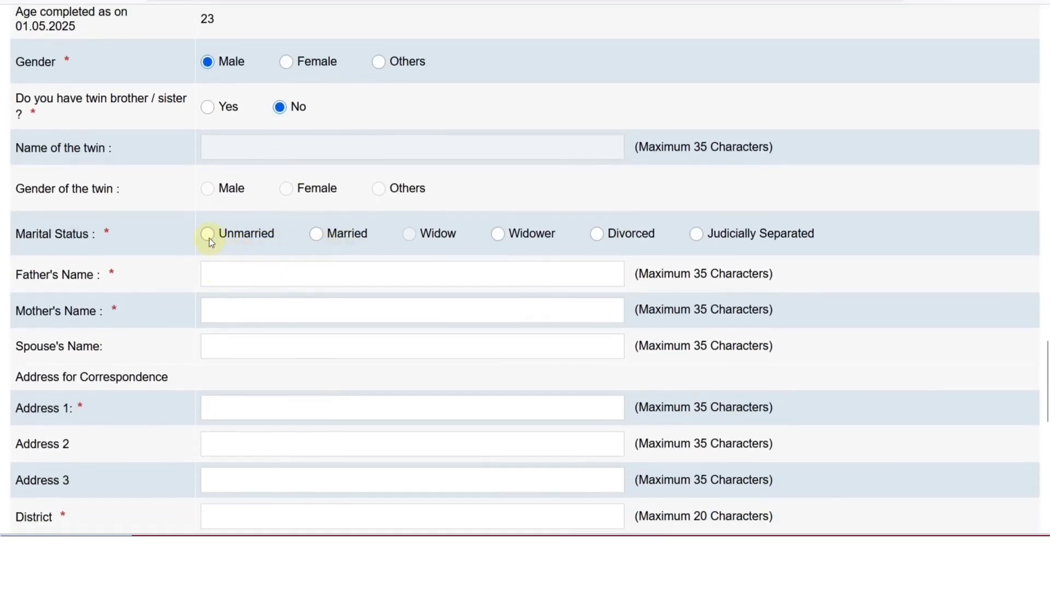
Mark the applicant Unmarried and enter the father's and mother's names.
click(209, 235)
click(221, 272)
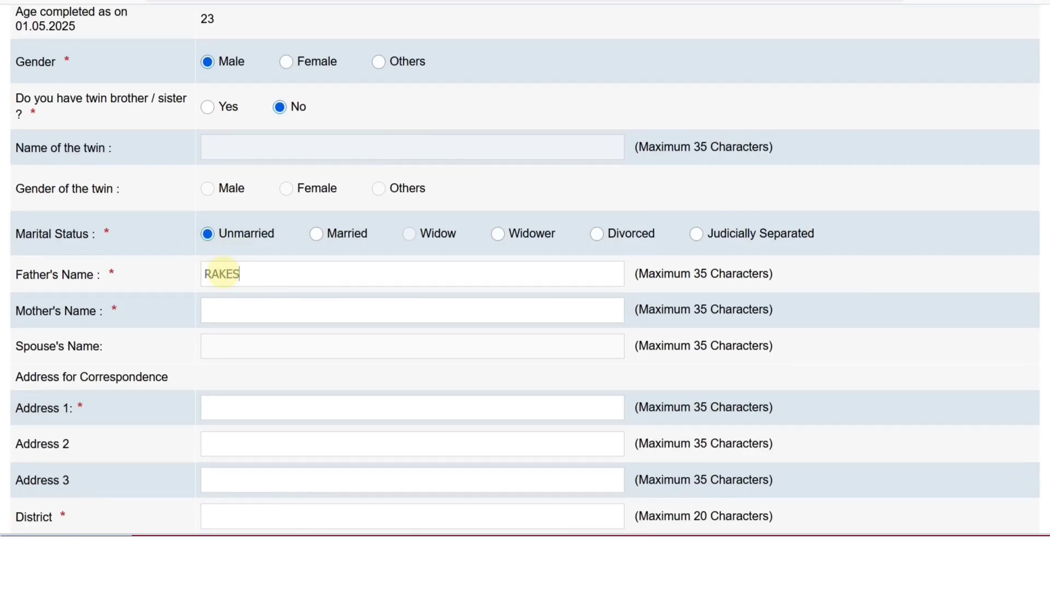
key(Tab)
text(REENA)
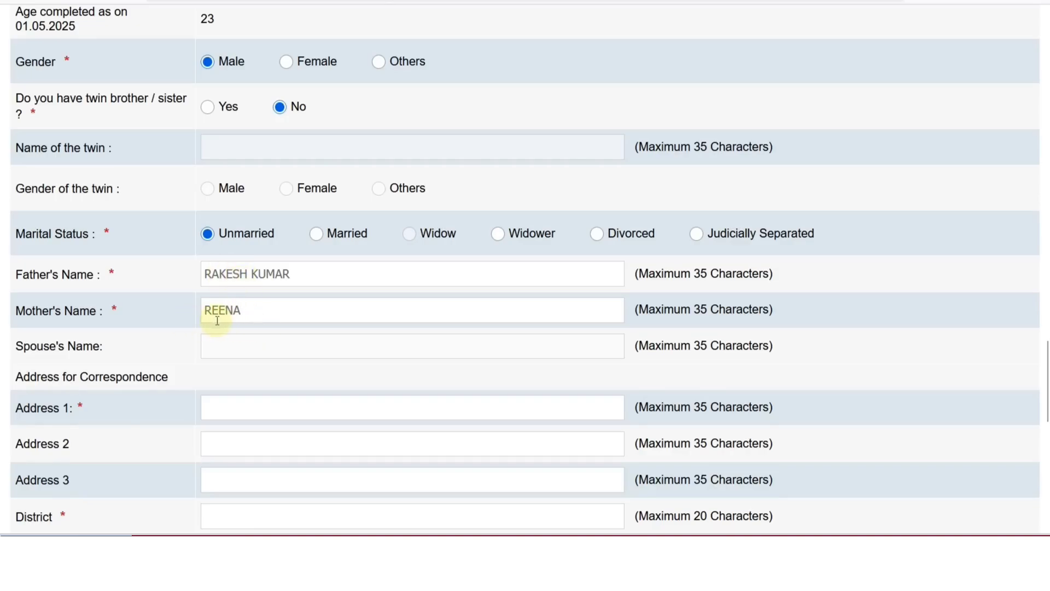
scroll(217, 320, down, 4)
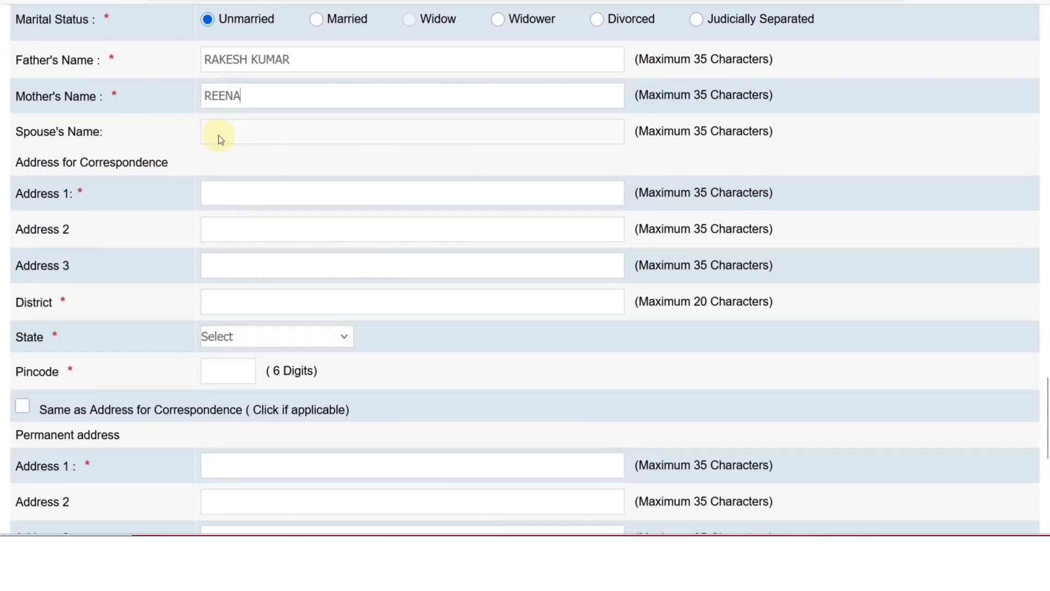
scroll(228, 134, down, 2)
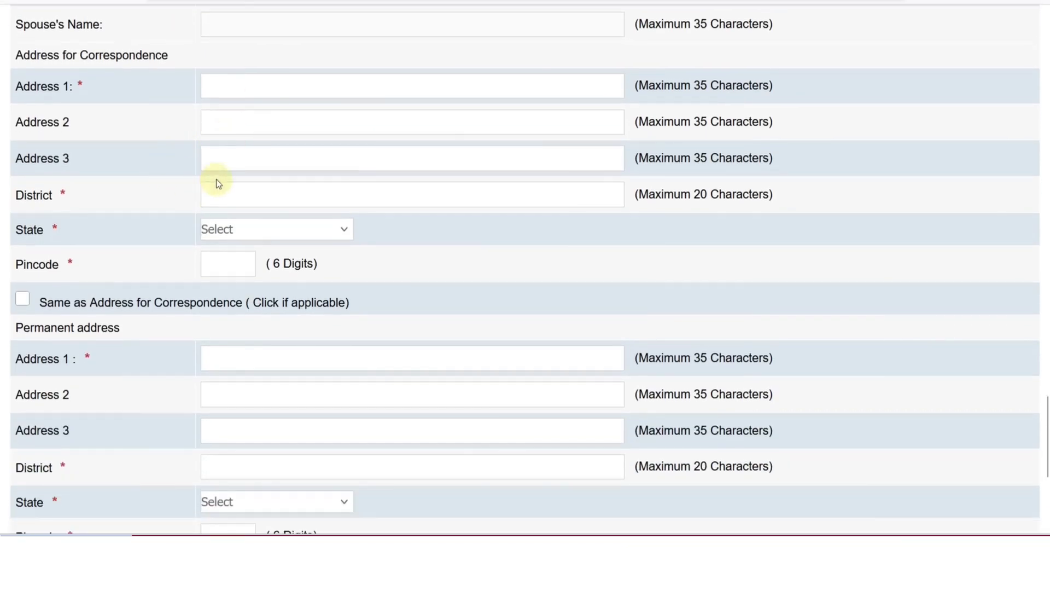
Enter the correspondence address line, district, state and pincode, then tick the copy-to-permanent box.
click(208, 90)
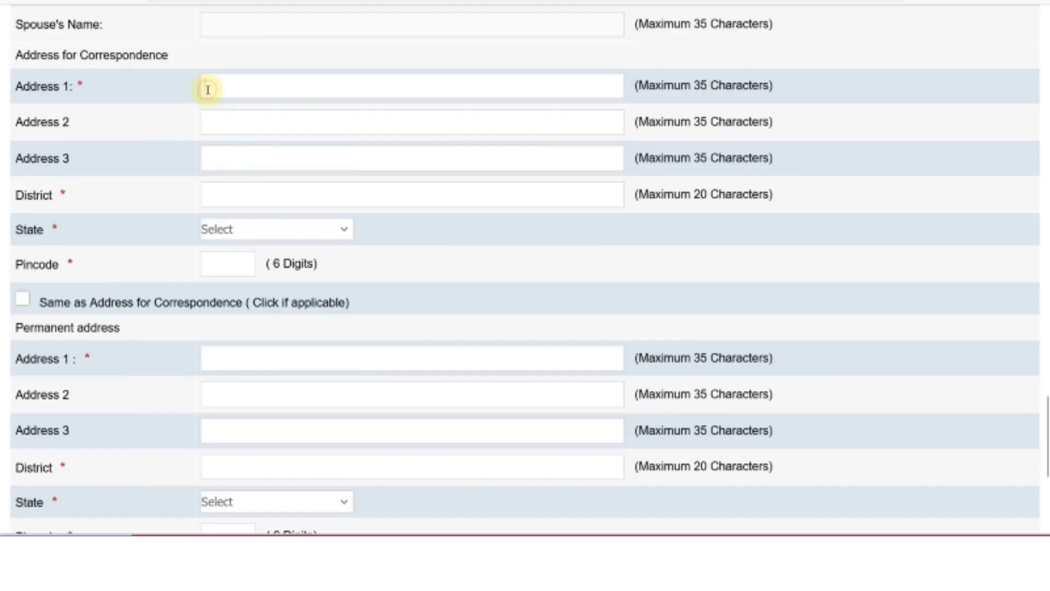
click(208, 89)
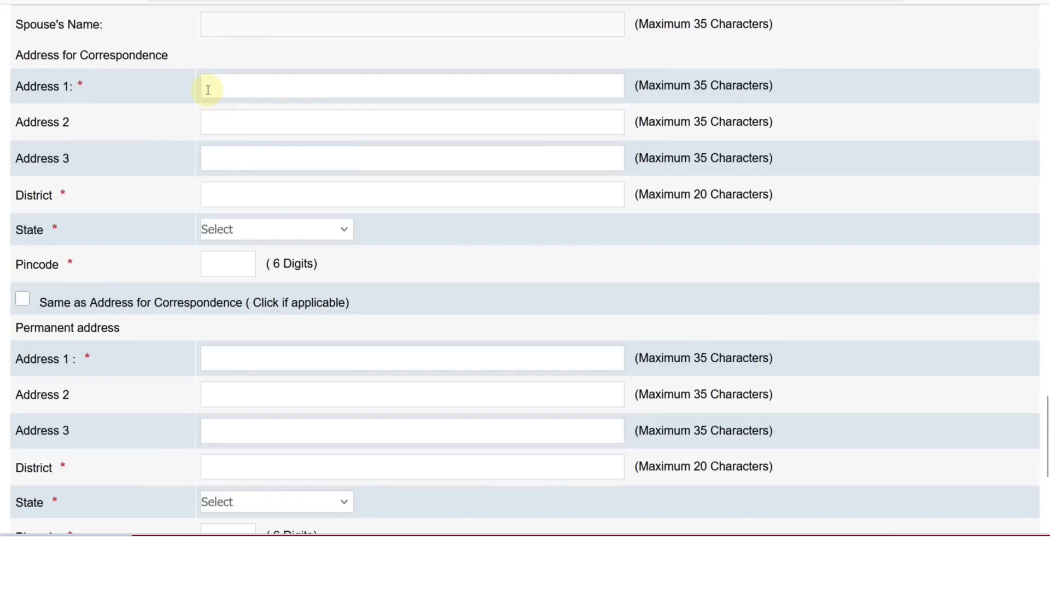
click(223, 186)
text(ALWAR)
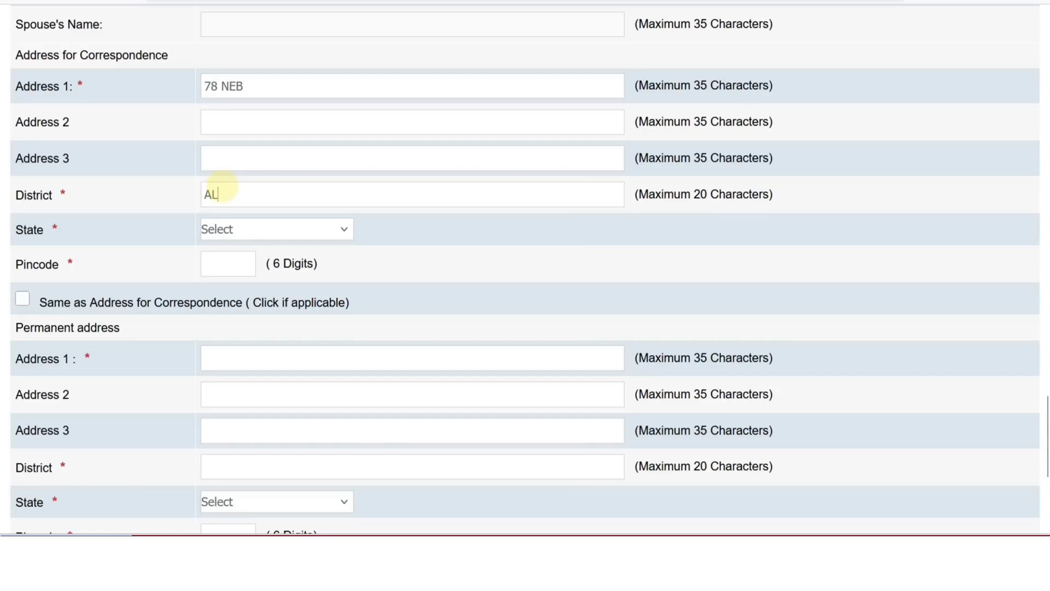
key(Tab)
key(r)
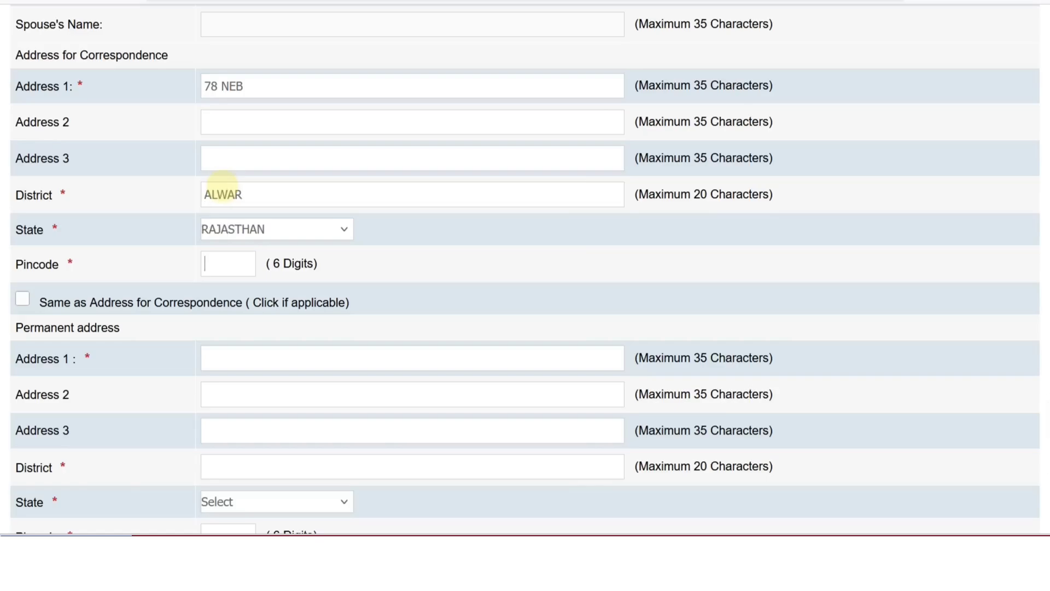
text(301001)
scroll(83, 193, down, 2)
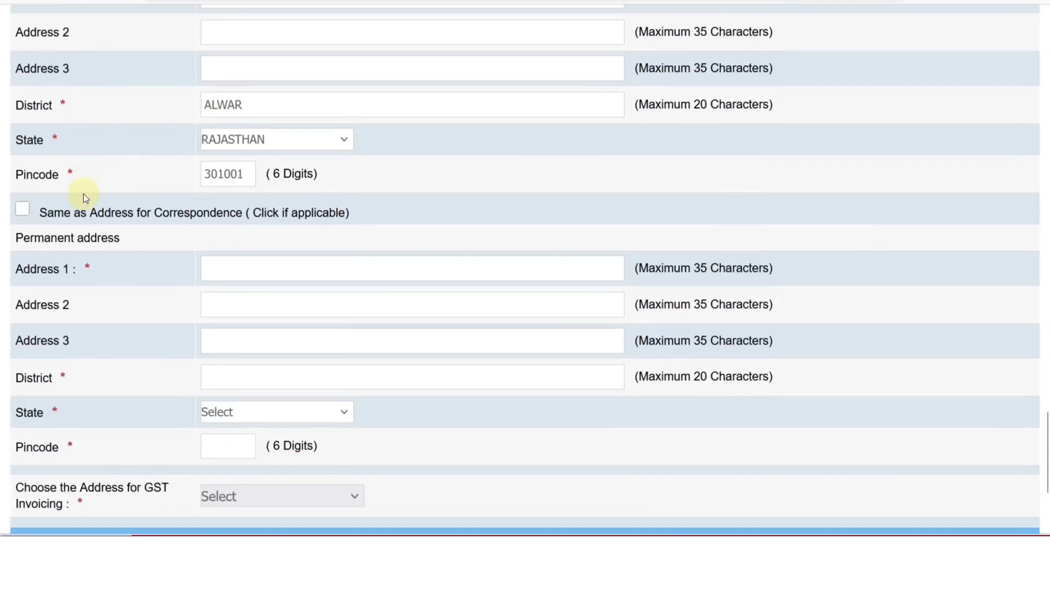
click(23, 194)
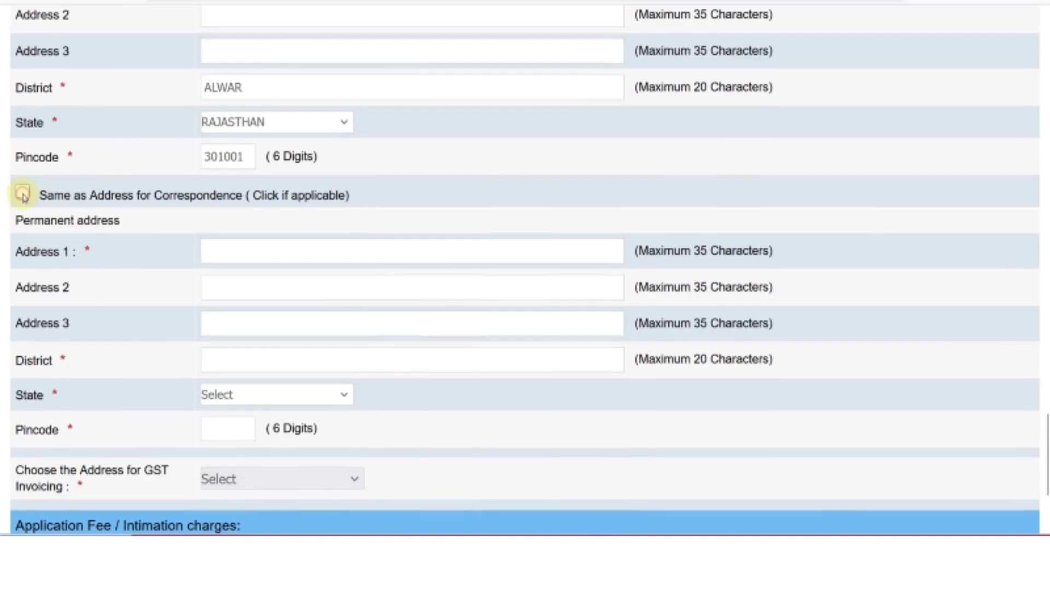
Copy the correspondence address as the permanent address and bill GST to the permanent address.
click(23, 195)
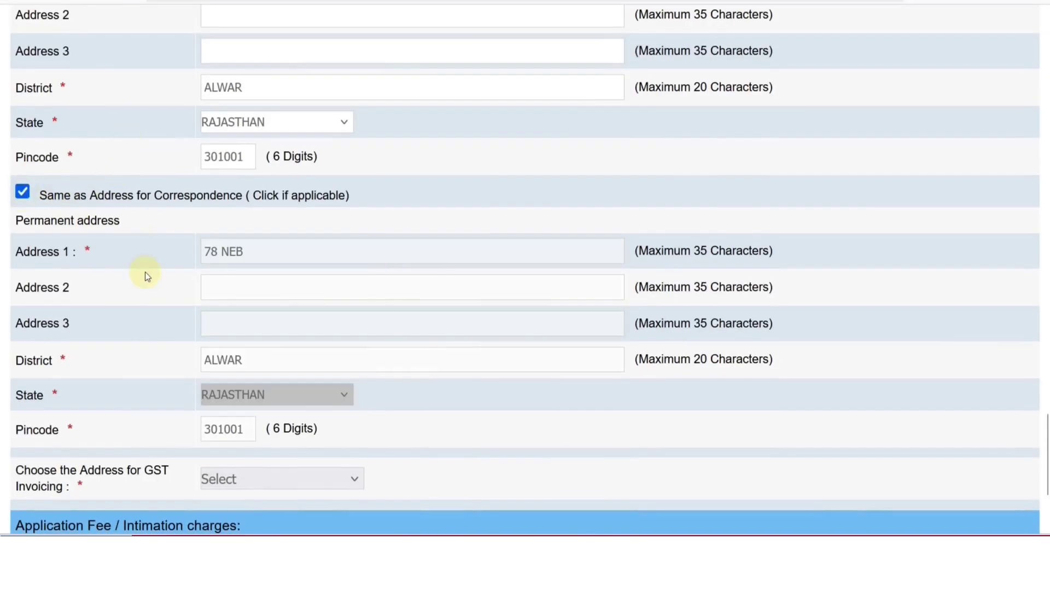
scroll(230, 234, down, 3)
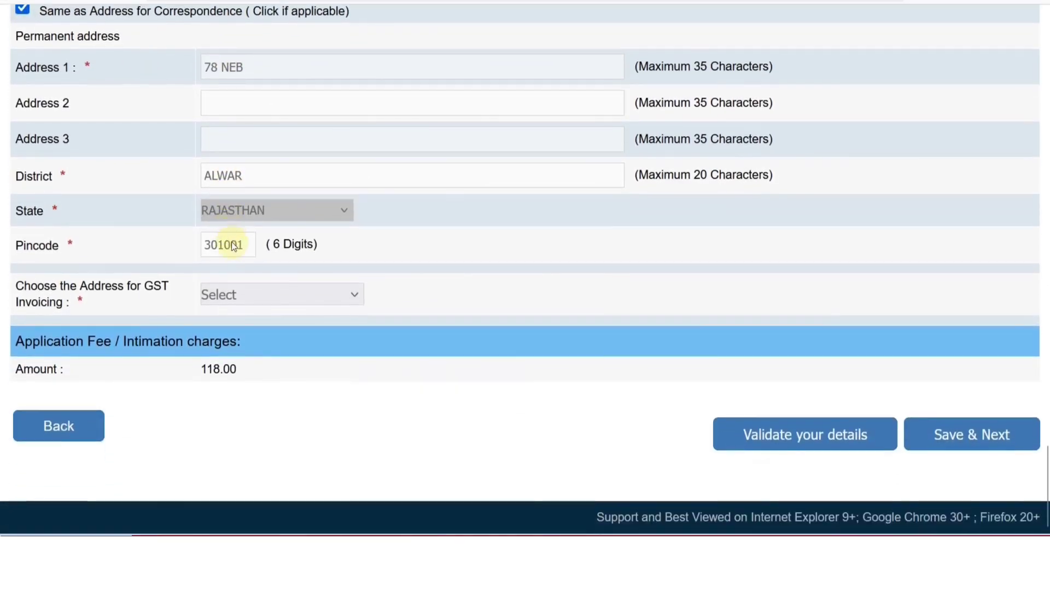
click(232, 300)
click(238, 369)
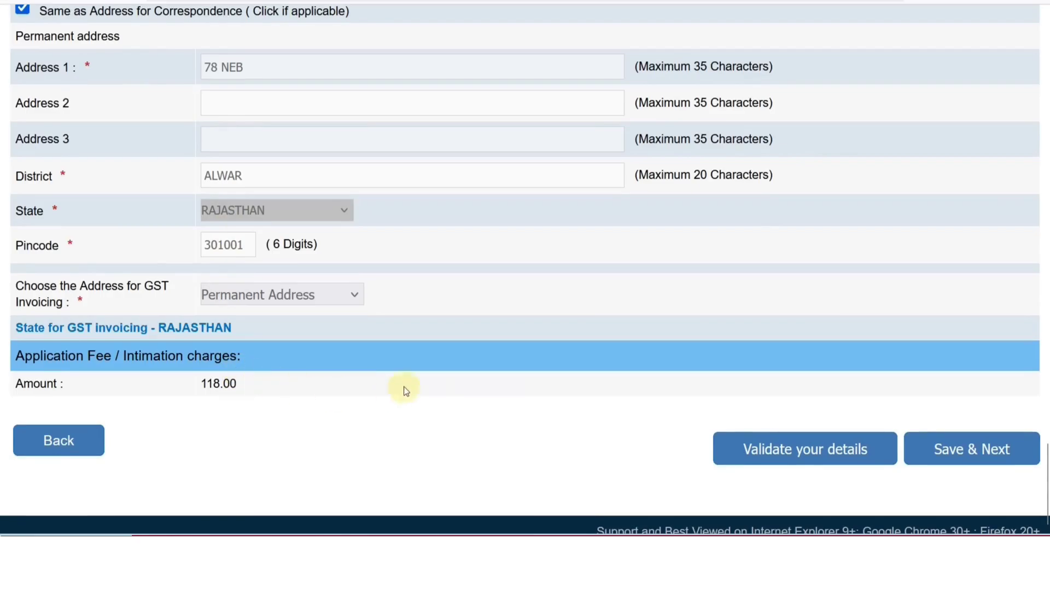
Validate the details, acknowledge the success message, and save to continue to qualifications.
click(782, 456)
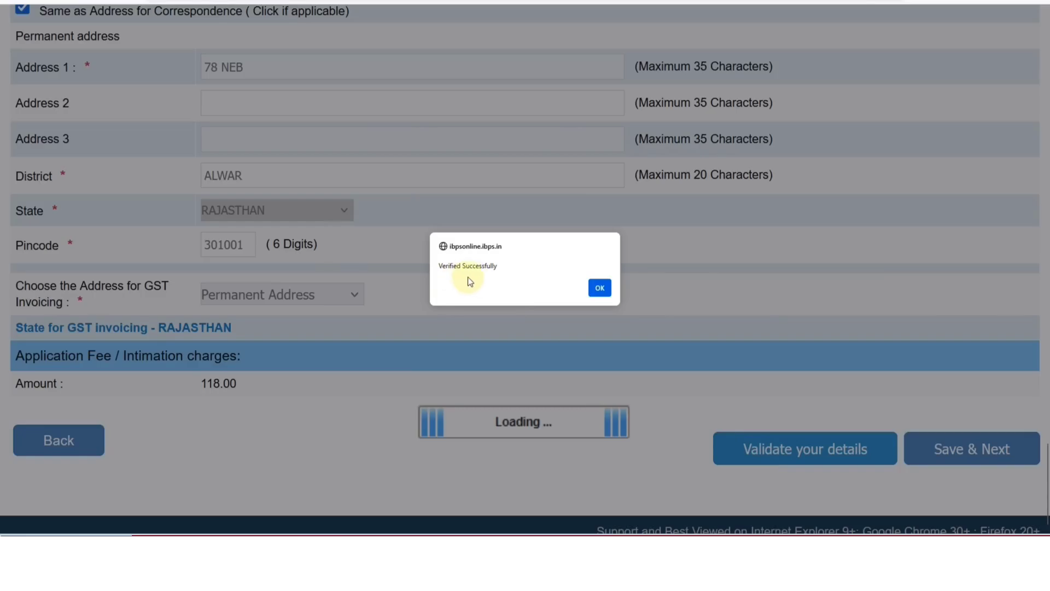
click(599, 289)
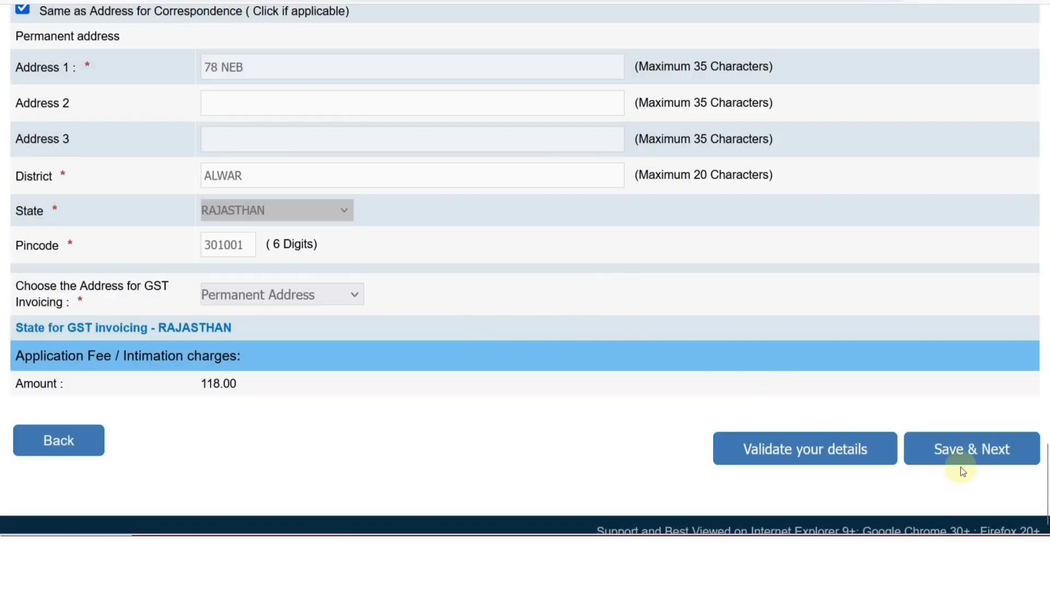
click(957, 451)
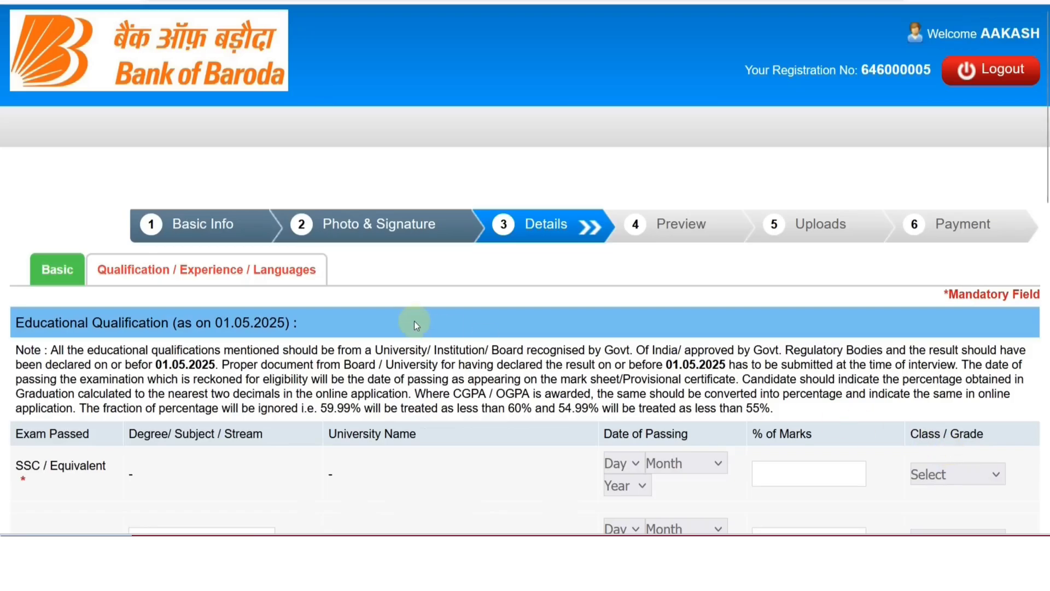
scroll(414, 320, down, 2)
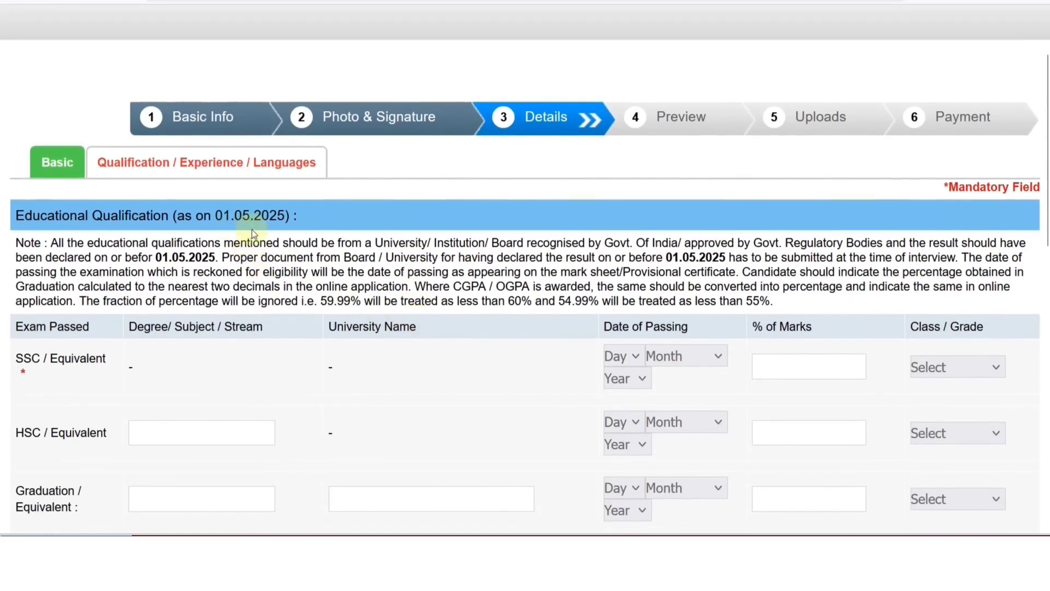
Fill the SSC row: passed 24 May 2018, 80.00% marks, First Class.
scroll(281, 232, down, 4)
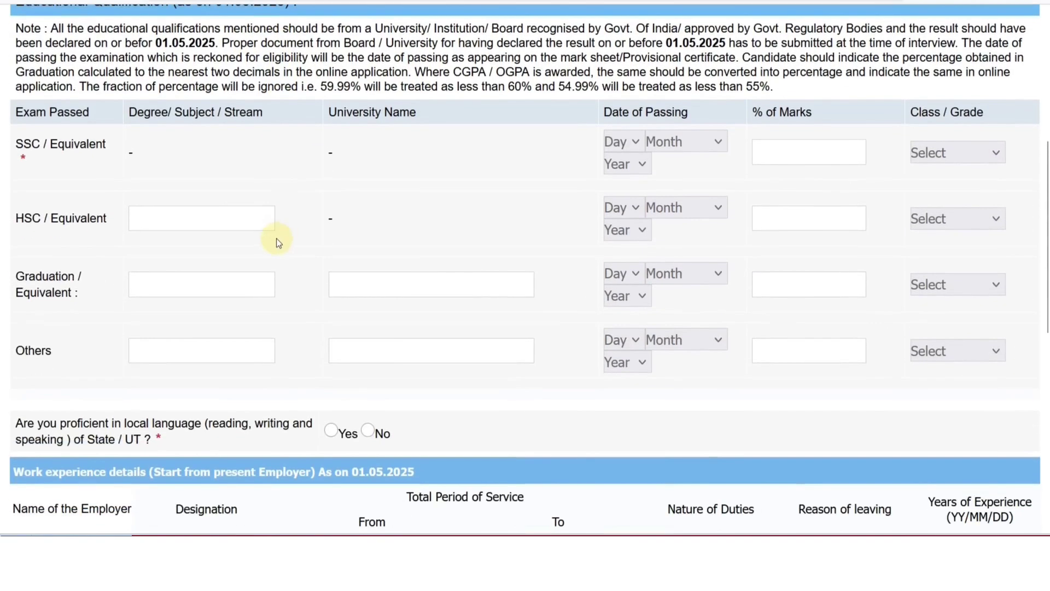
click(624, 143)
scroll(619, 334, down, 5)
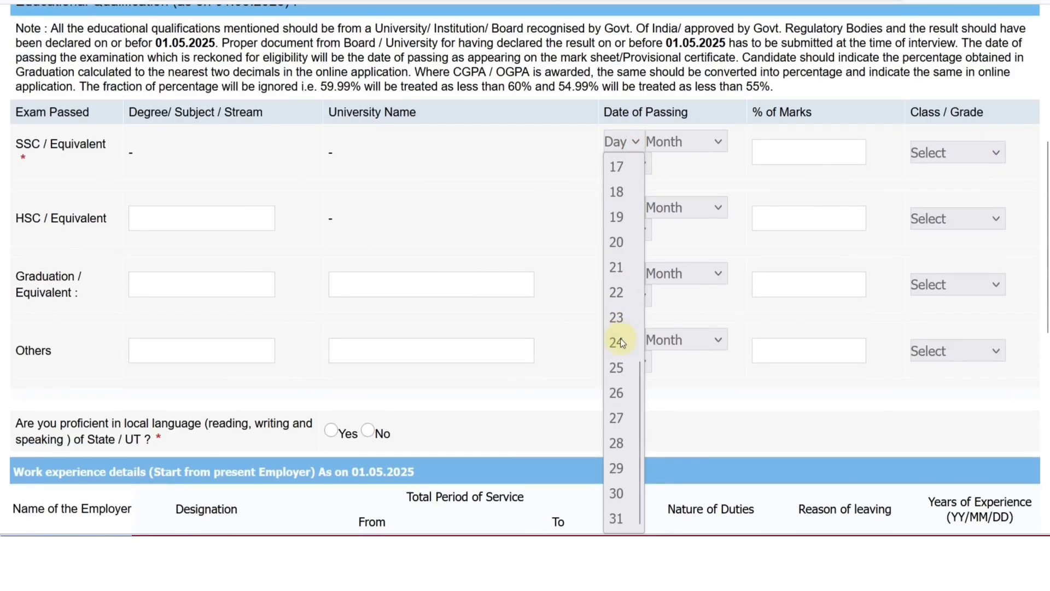
click(620, 339)
click(718, 141)
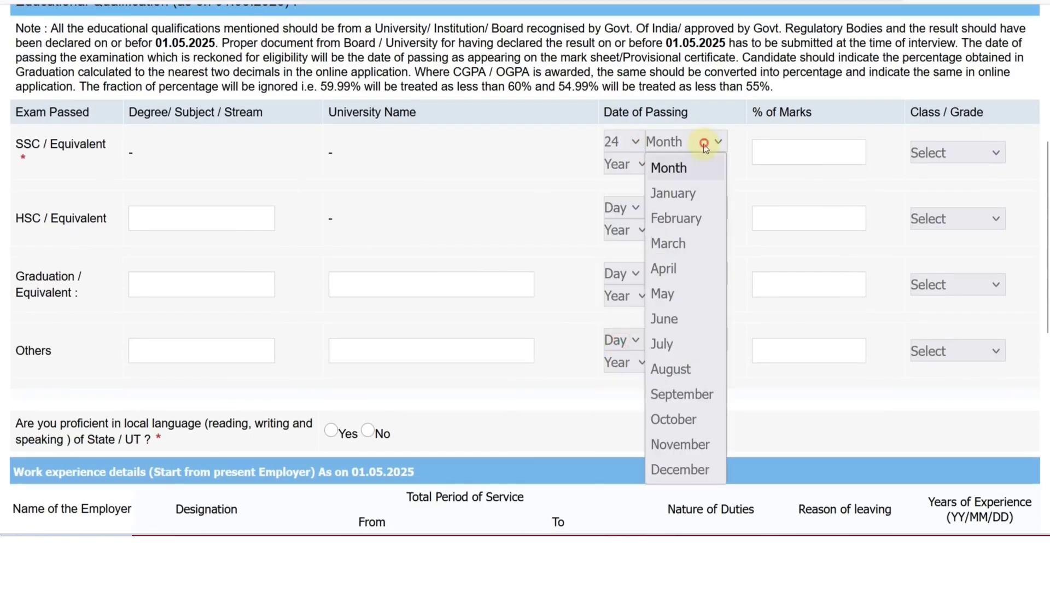
click(678, 295)
click(643, 166)
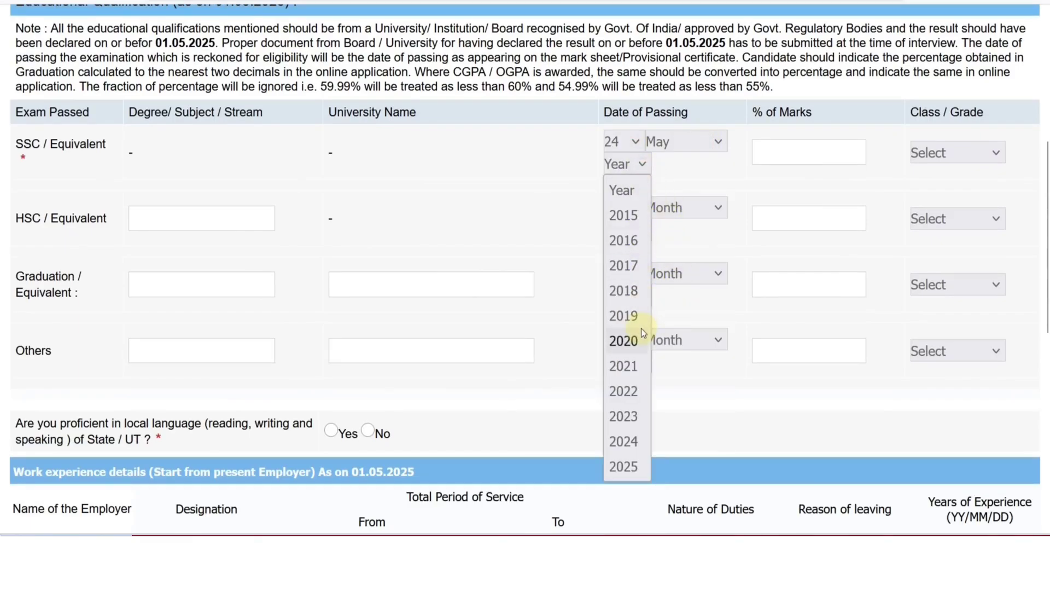
click(629, 291)
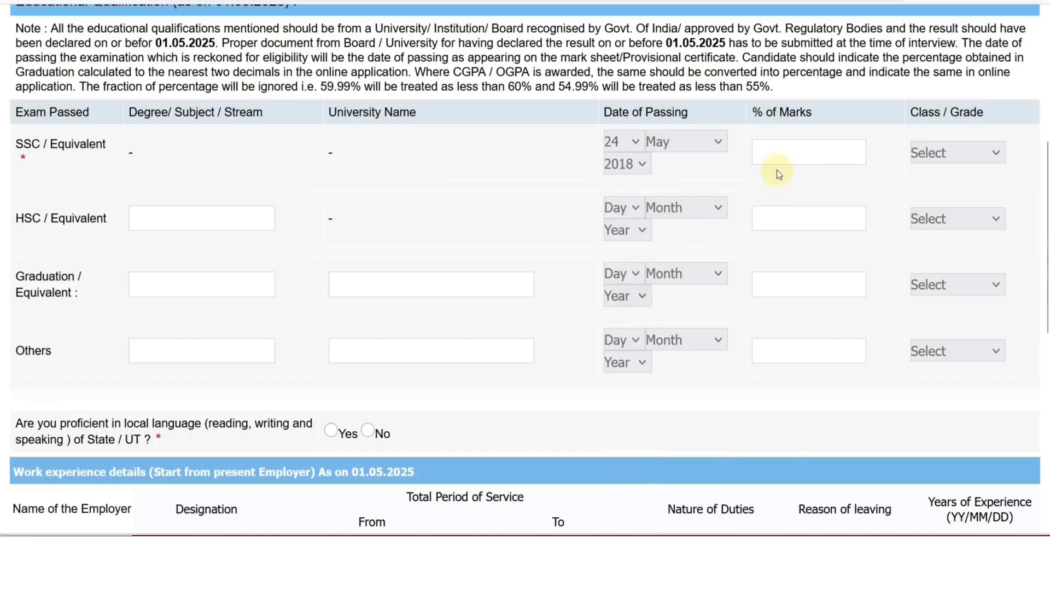
click(775, 156)
text(80.00)
click(944, 164)
click(944, 201)
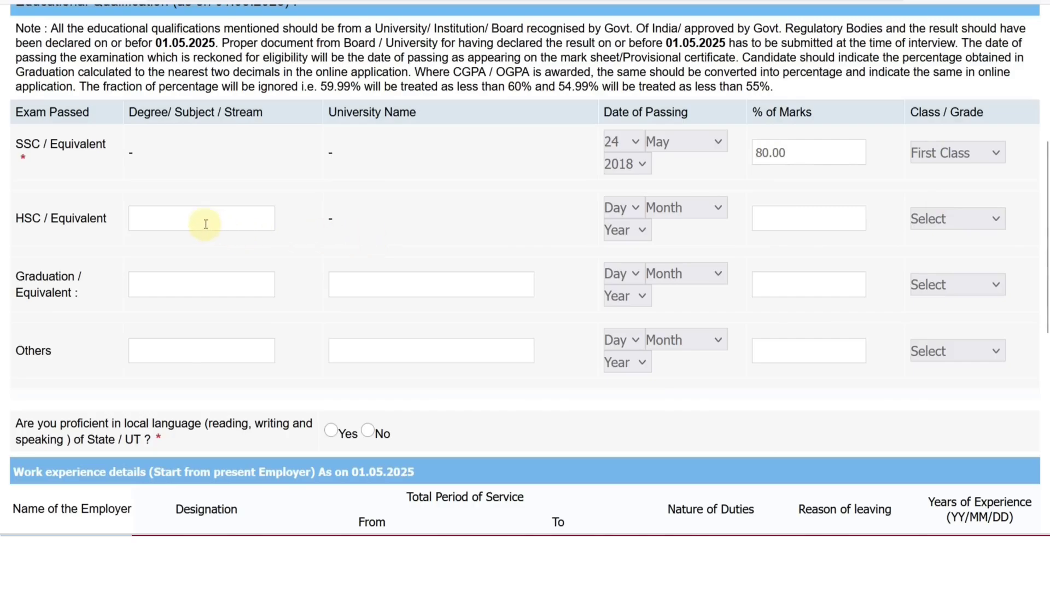
Fill the HSC row: SCIENCE stream, passed 18 June 2020, 76.00% marks, First Class.
click(183, 221)
text(SCIENCE)
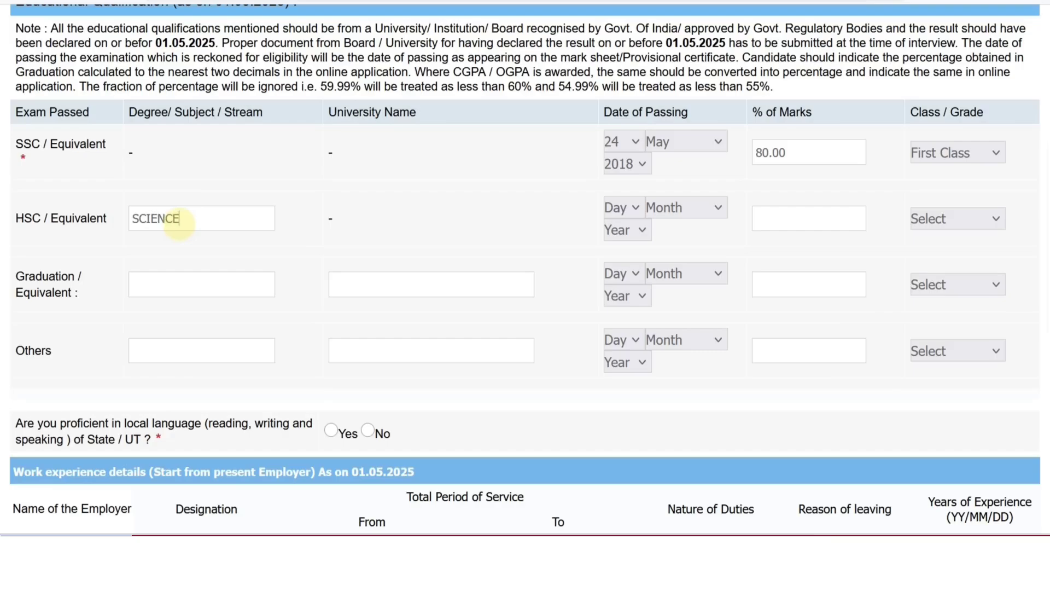
click(618, 211)
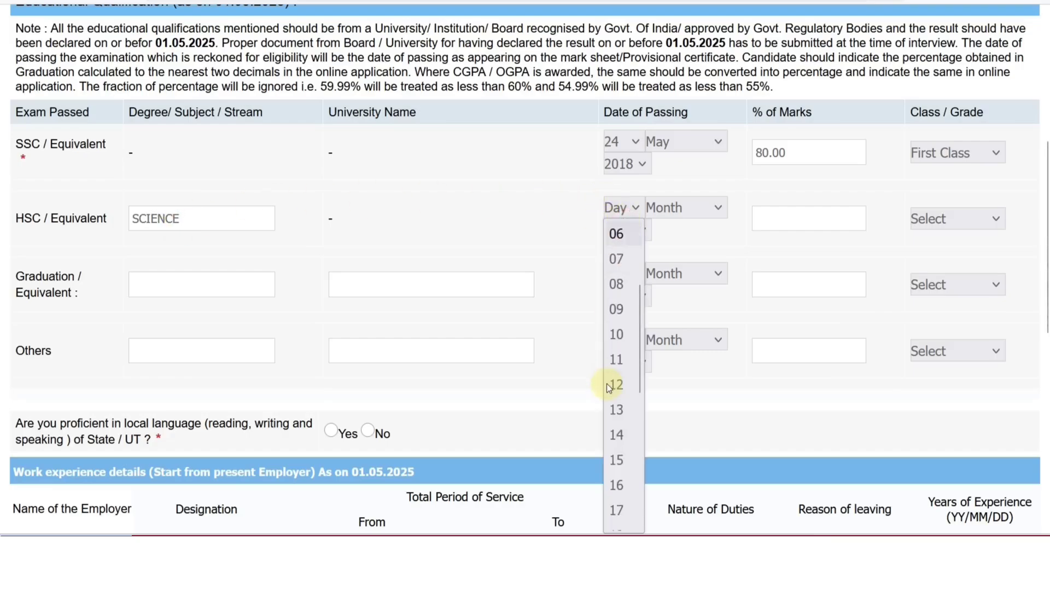
scroll(606, 383, down, 2)
click(629, 397)
click(676, 212)
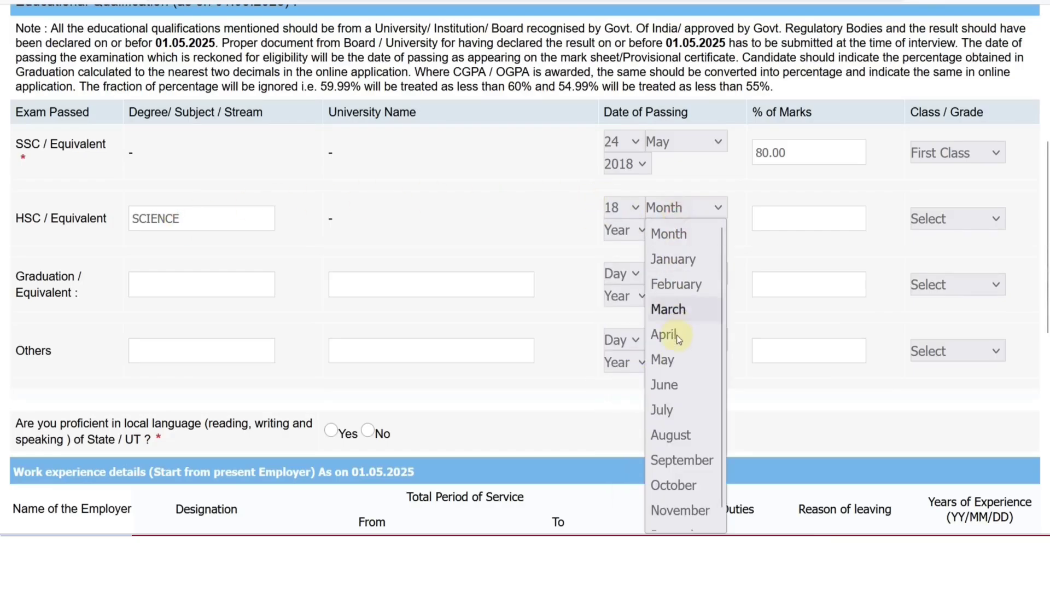
click(677, 382)
click(629, 231)
click(629, 406)
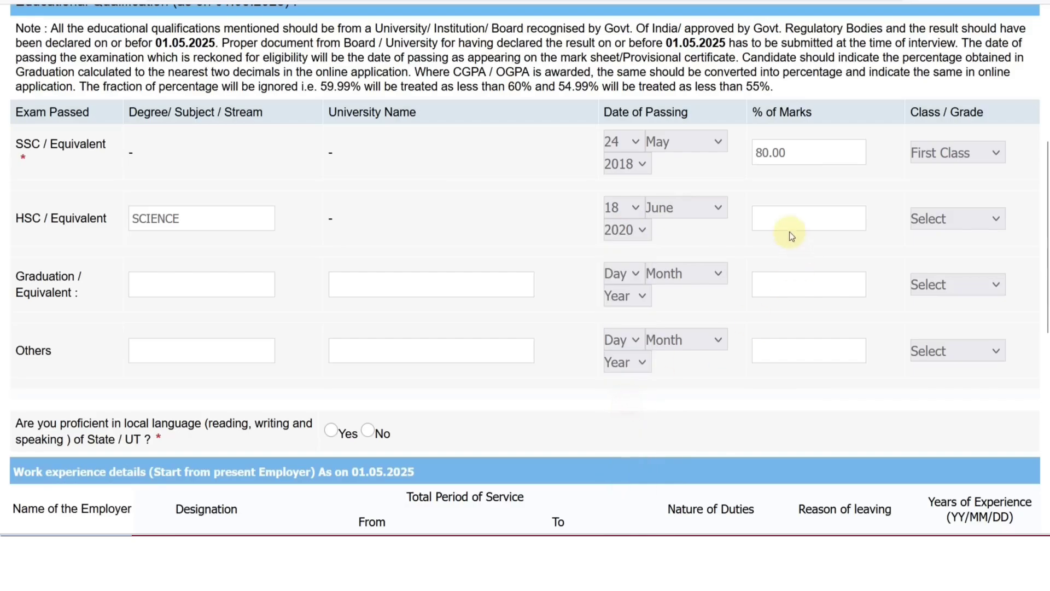
click(783, 222)
text(76.00)
click(993, 219)
click(967, 268)
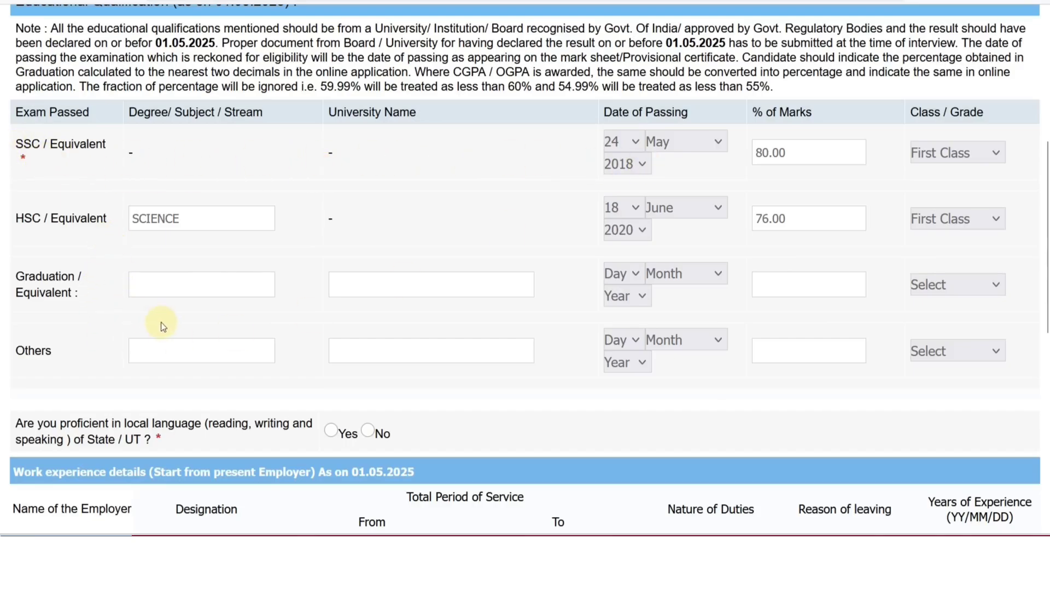
Mark Hindi as read, written and spoken, and start a second language row.
scroll(157, 293, down, 4)
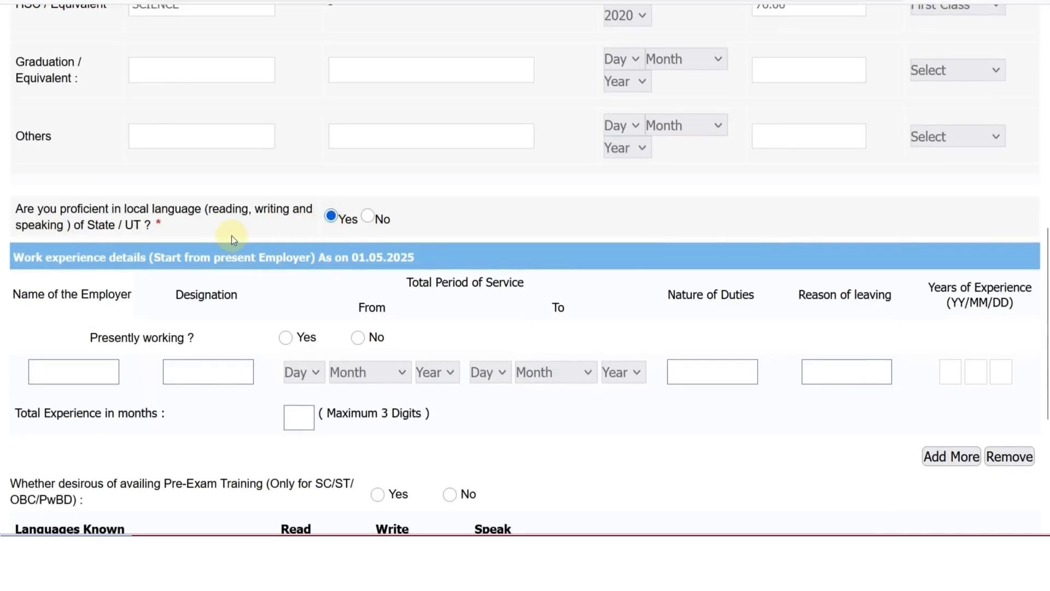
scroll(231, 236, down, 2)
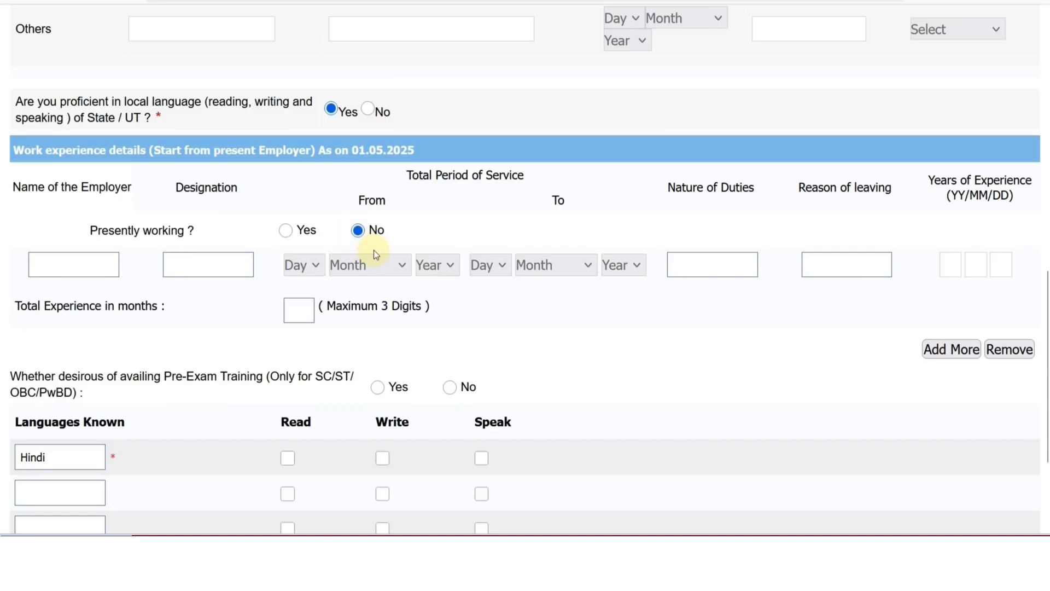
scroll(327, 259, down, 3)
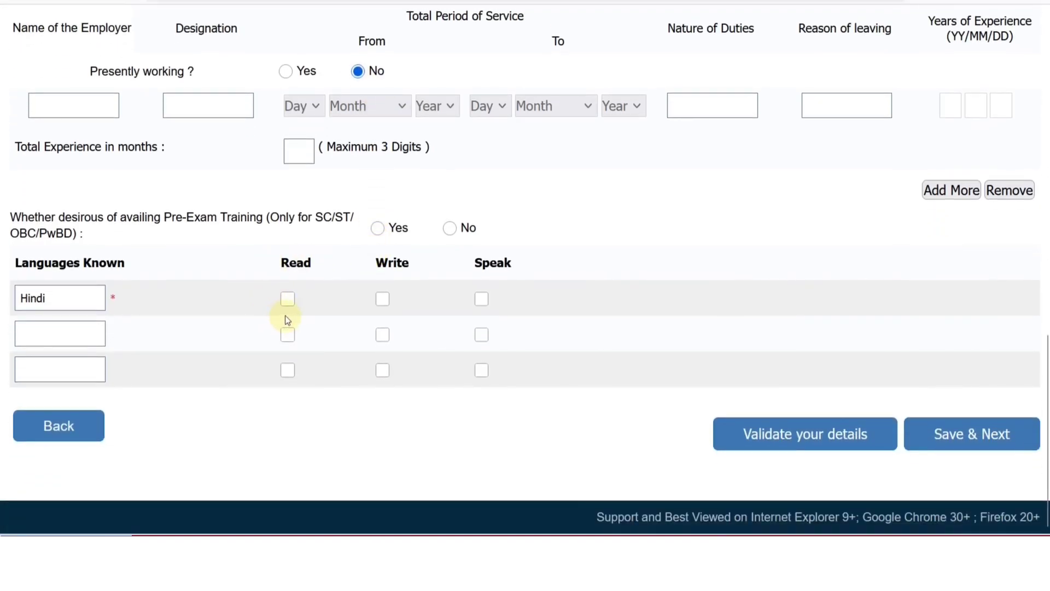
click(287, 300)
click(383, 300)
click(481, 299)
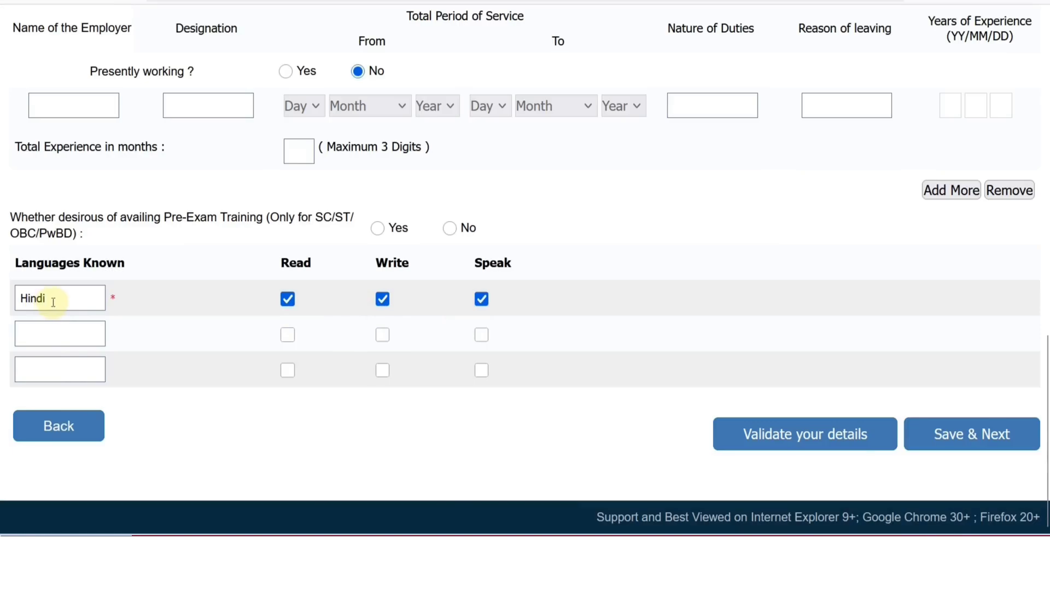
click(41, 337)
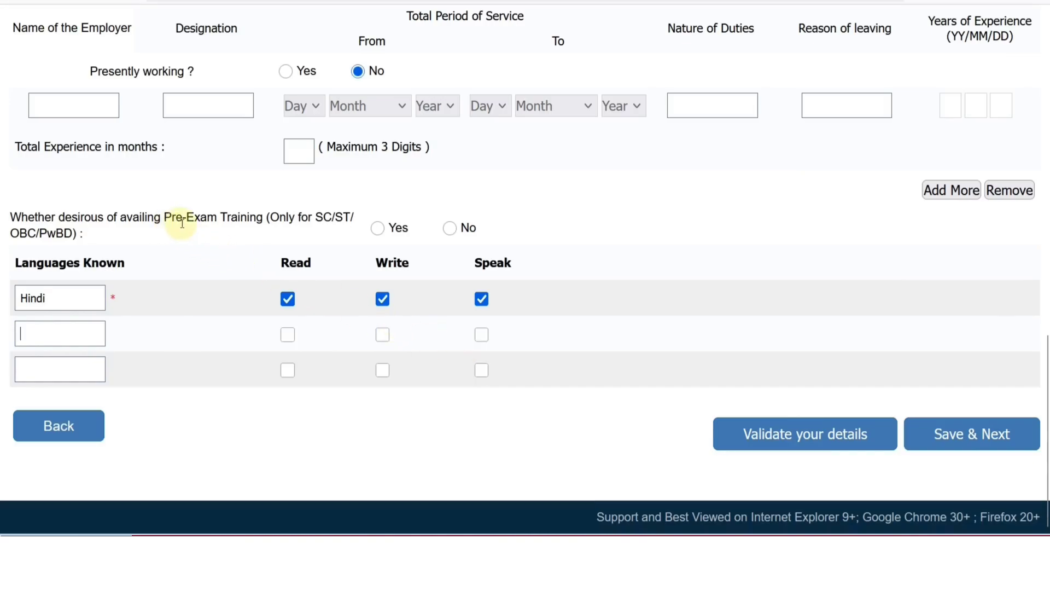
Opt in to pre-exam training and get the details verified successfully.
click(377, 230)
click(791, 433)
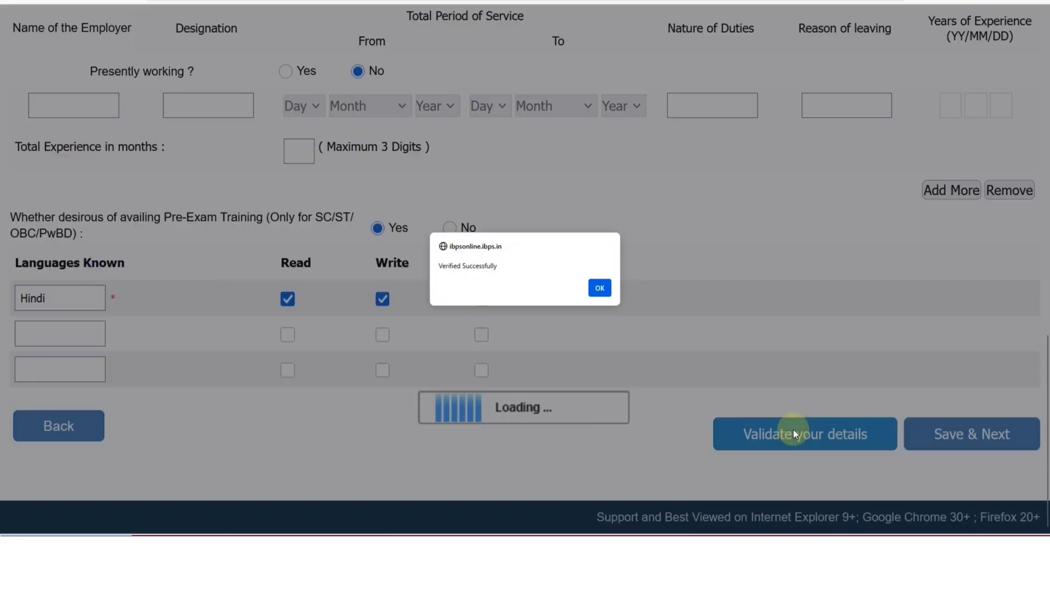
click(608, 293)
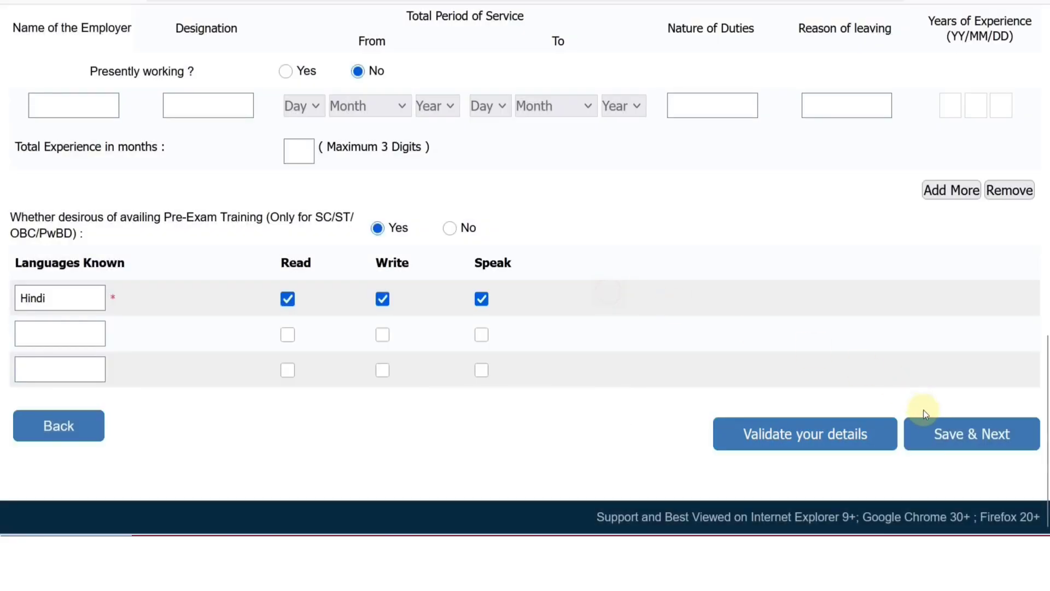
Save the details, agree to the declaration, and submit Complete Registration.
click(939, 433)
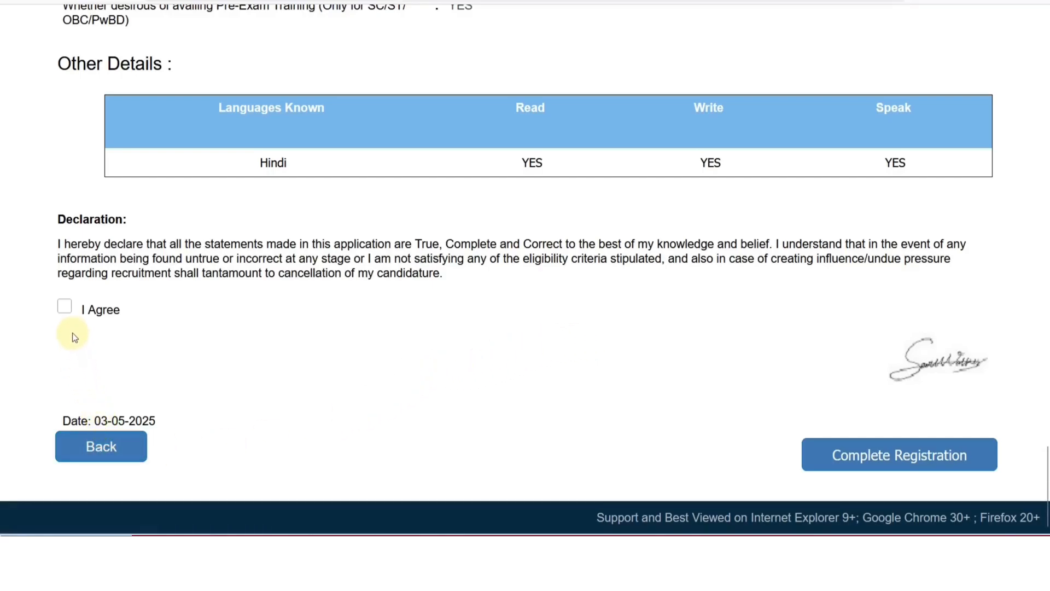
click(64, 308)
click(881, 462)
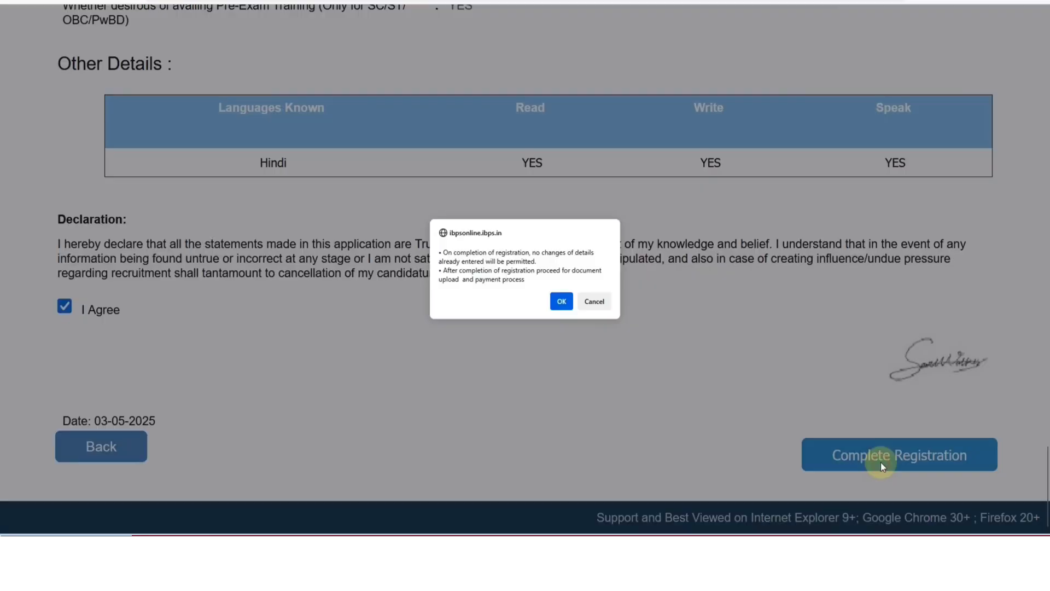
Confirm registration and review the DOB proof, mark-sheet and single-PDF certificate requirements.
click(564, 302)
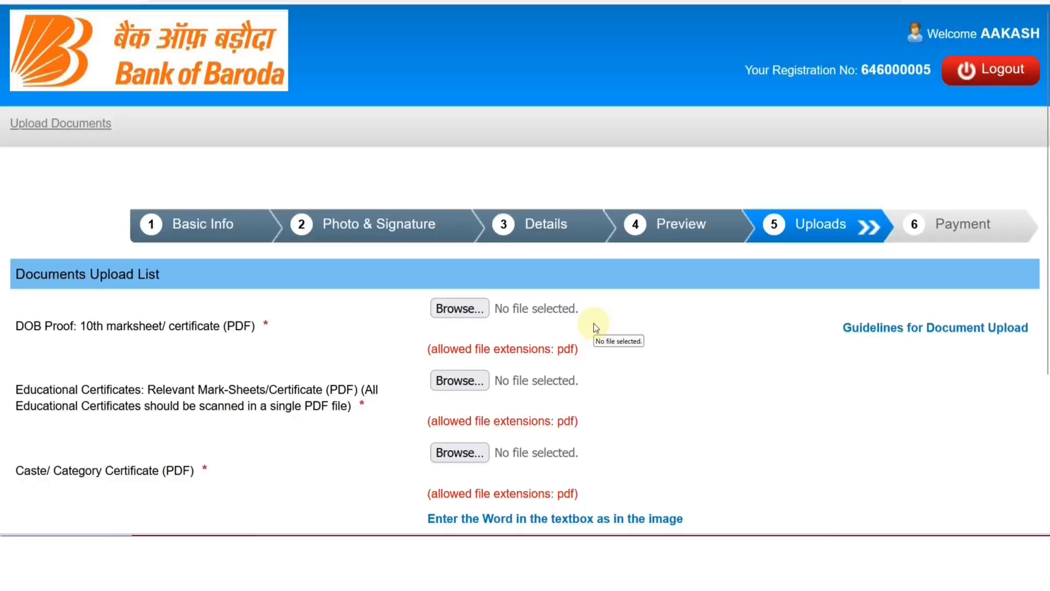
scroll(593, 324, down, 4)
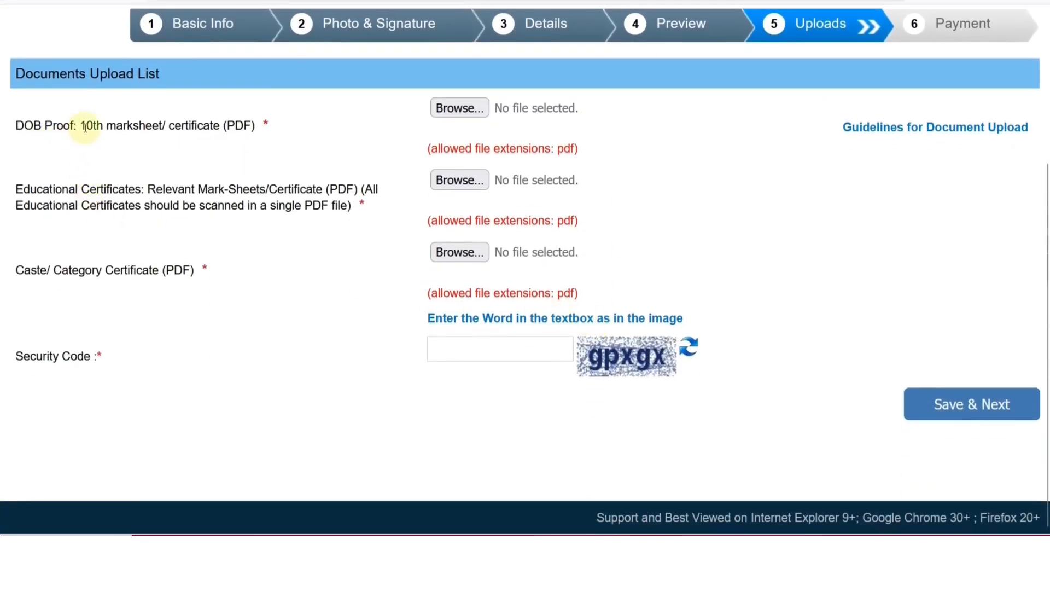
drag(86, 125, 245, 126)
click(264, 127)
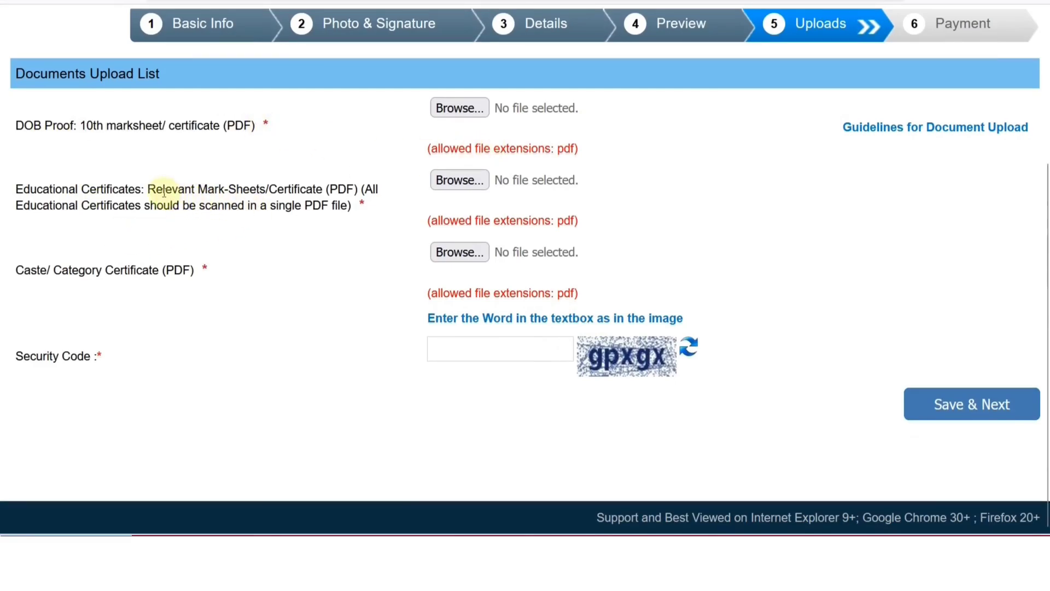
drag(163, 190, 322, 192)
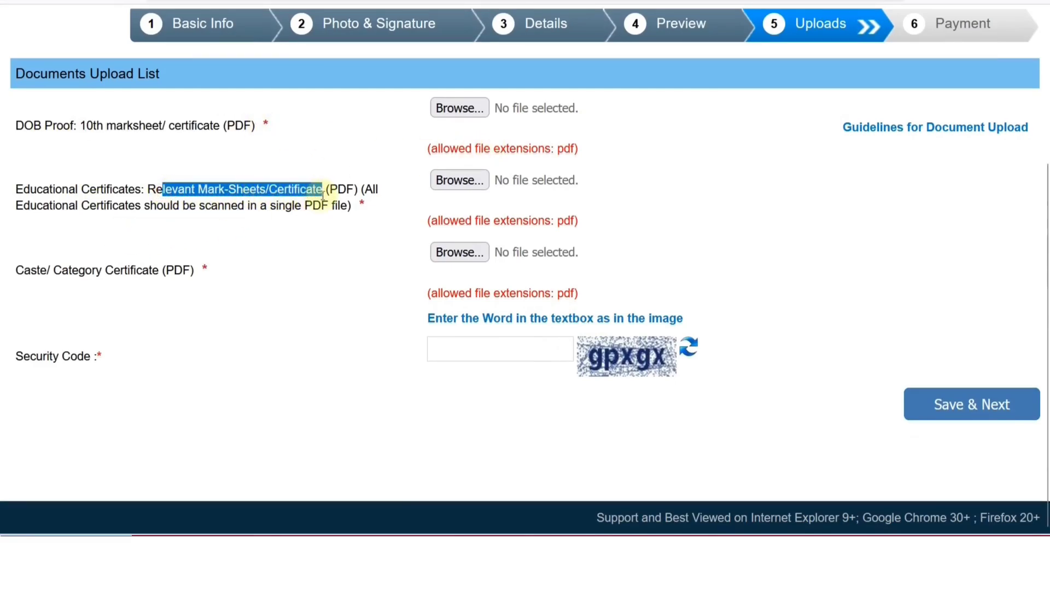
drag(49, 206, 129, 207)
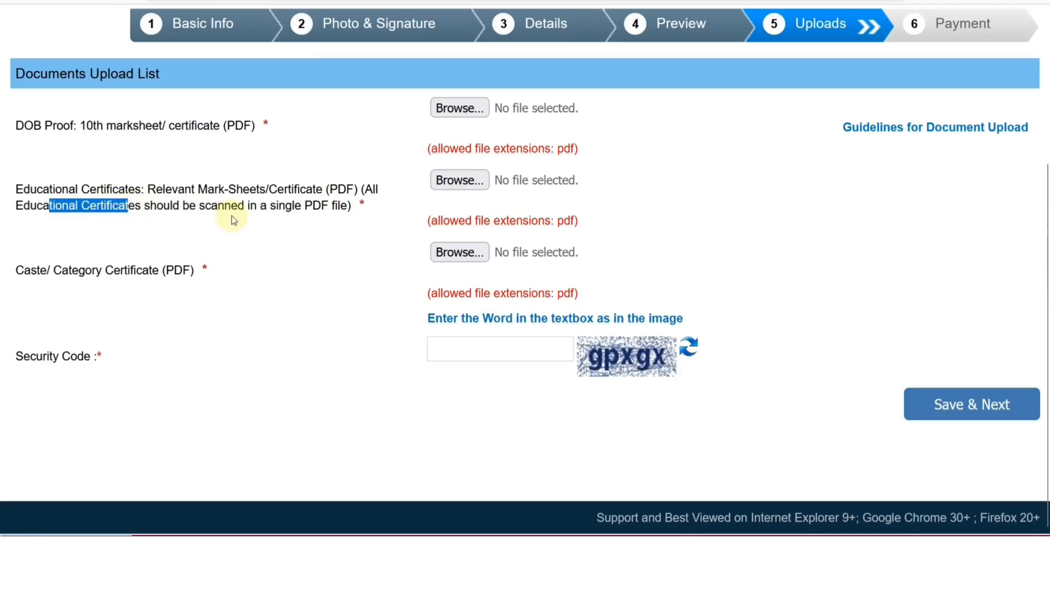
drag(261, 207, 348, 209)
Review the caste/category certificate requirement and enter the payment security code.
click(346, 217)
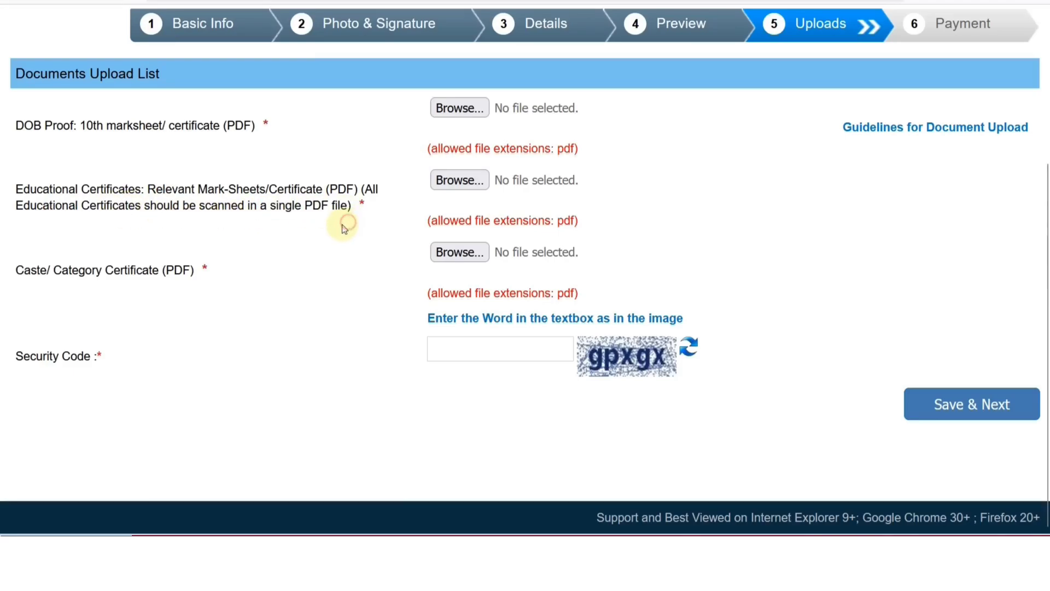
drag(17, 127, 75, 127)
click(103, 139)
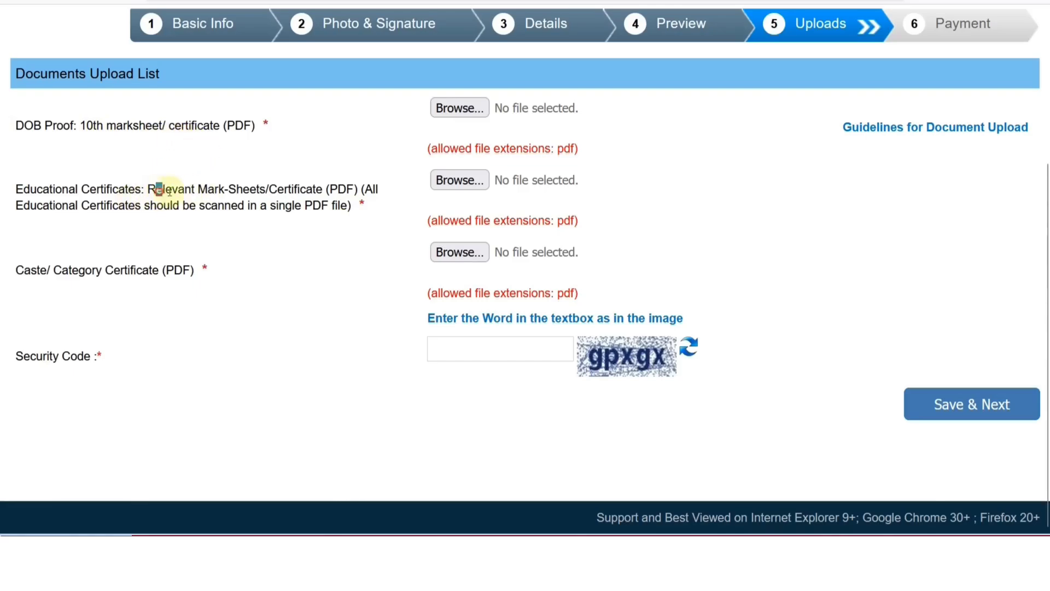
drag(169, 191, 279, 191)
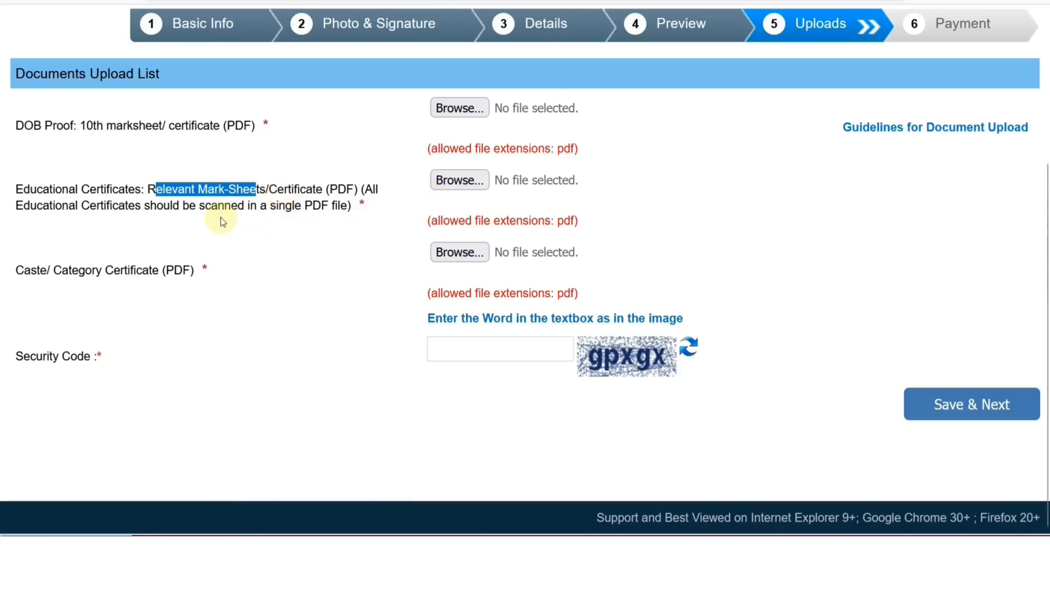
drag(31, 270, 119, 270)
click(137, 270)
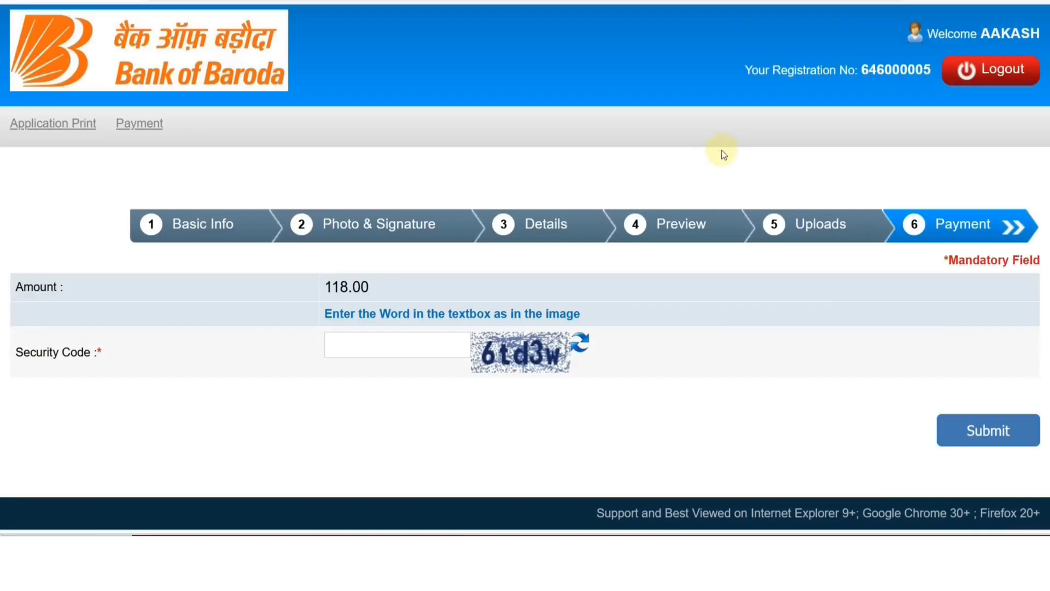
click(405, 351)
text(6t)
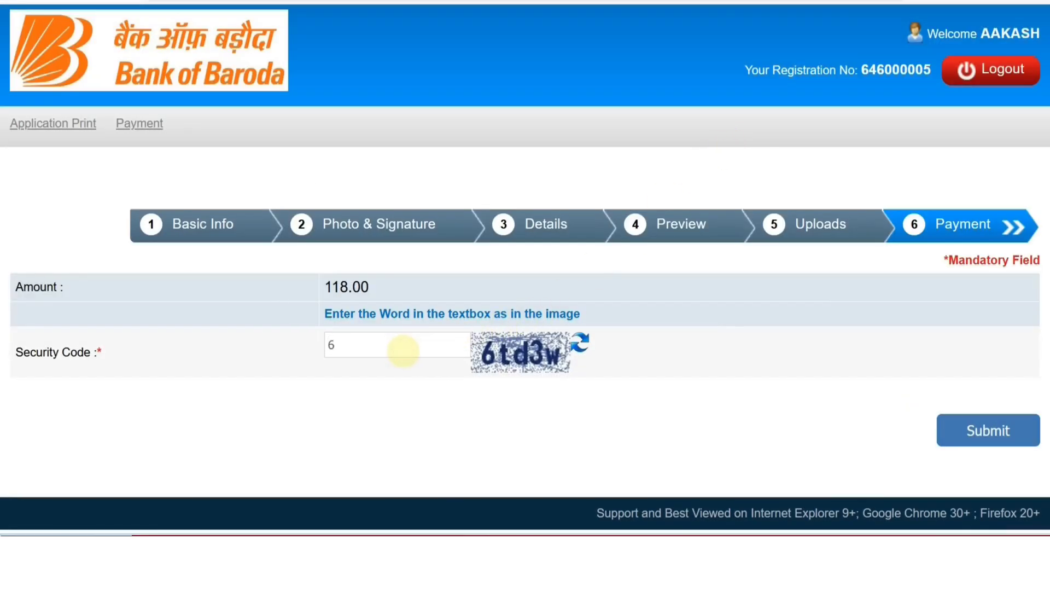
text(d)
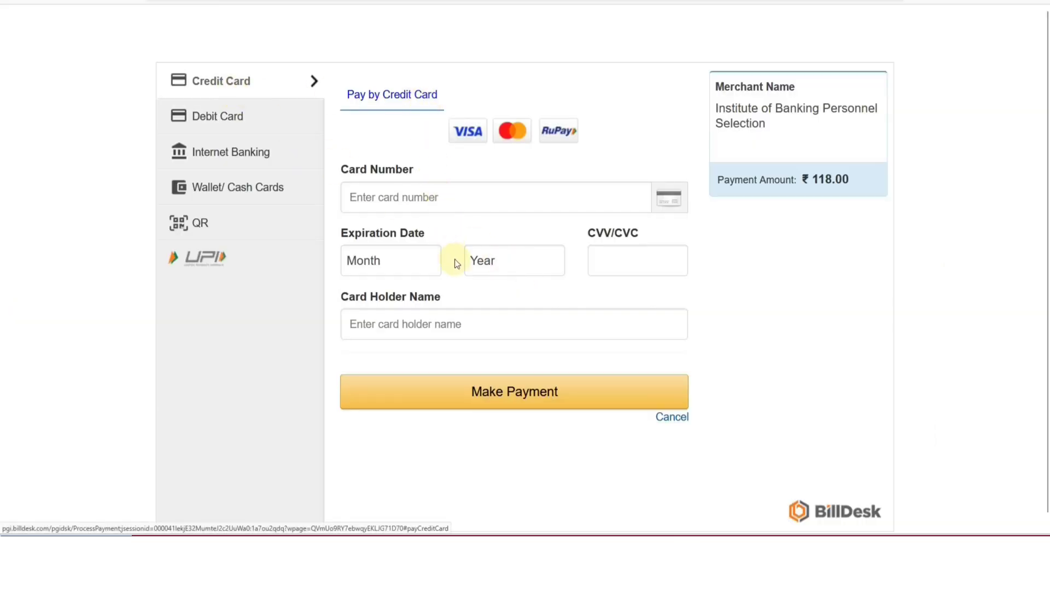
Compare Debit Card, Internet Banking and QR options, then pay ₹118.00 via BHIM UPI.
click(203, 114)
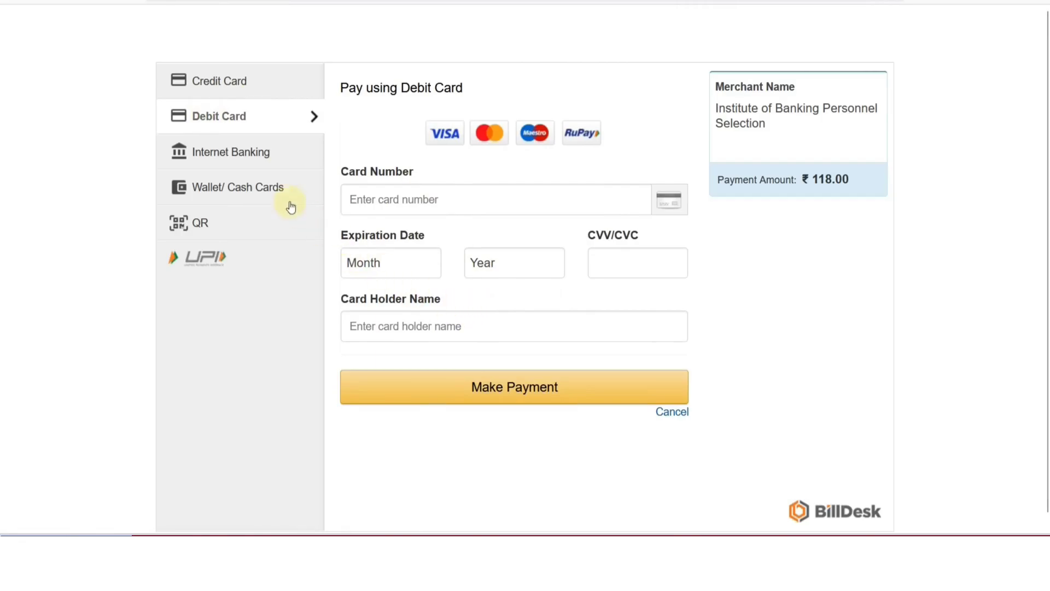
click(256, 159)
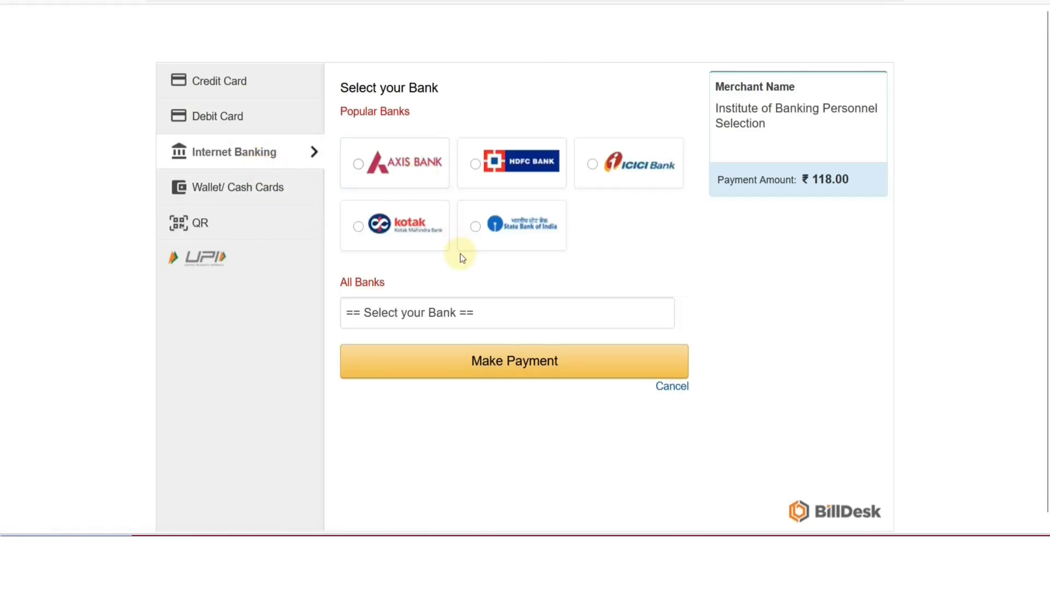
click(203, 230)
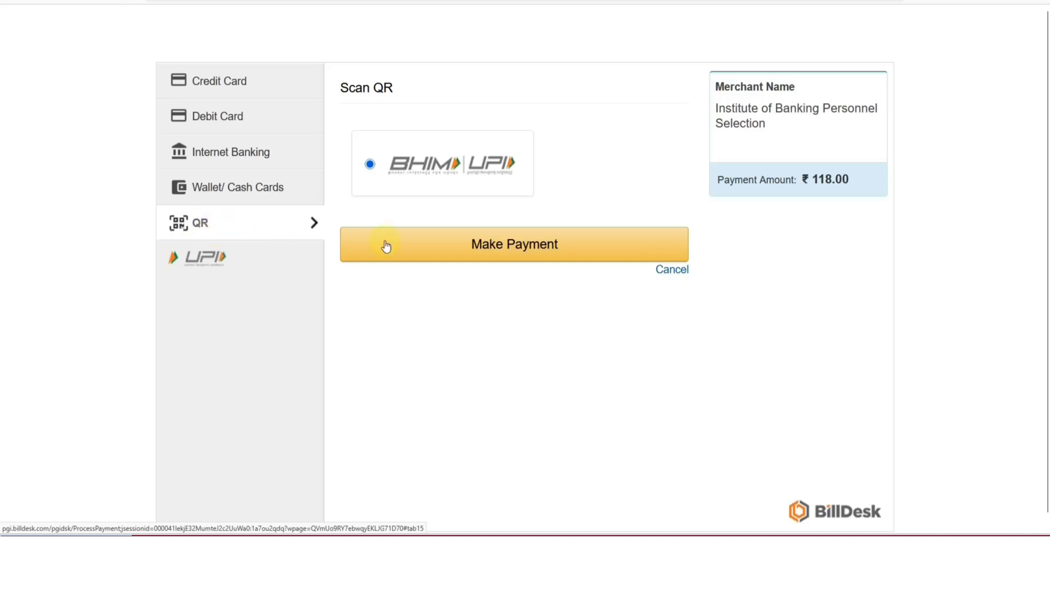
click(497, 252)
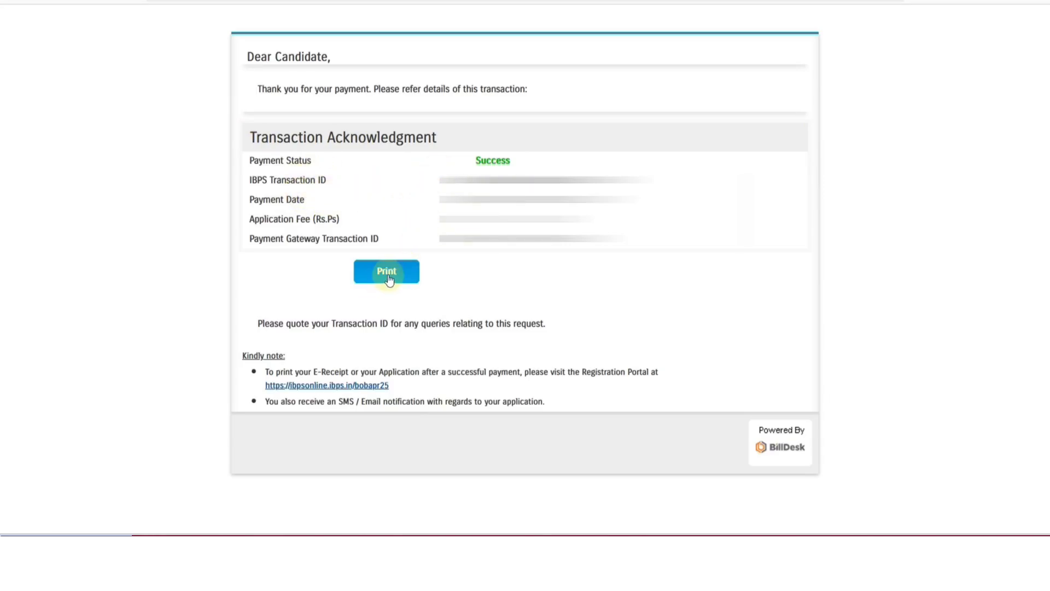
Follow the Registration Portal link back and scroll to the registered-candidate login.
click(317, 386)
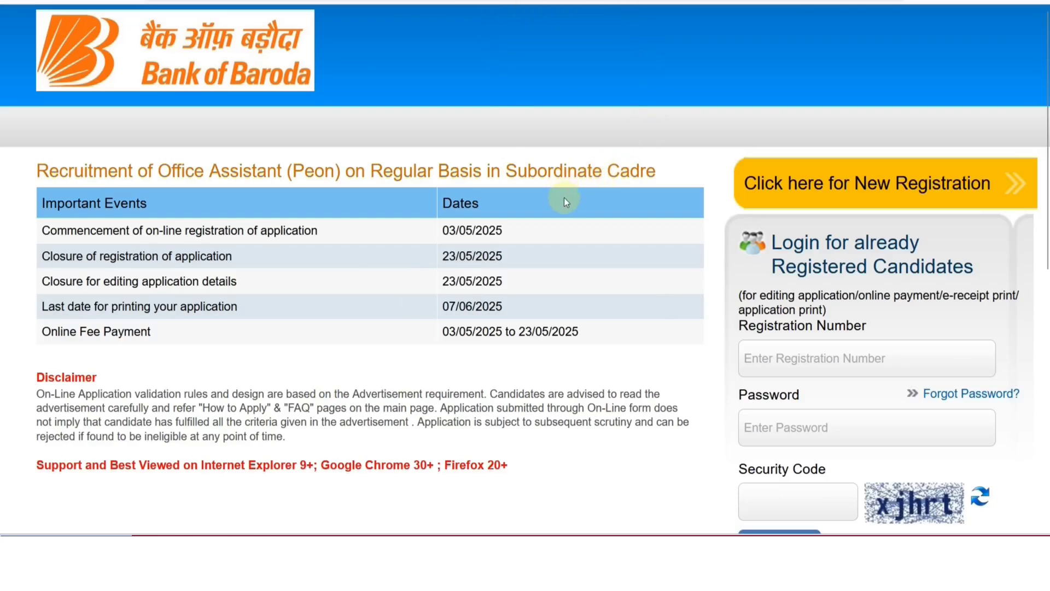
scroll(585, 203, down, 4)
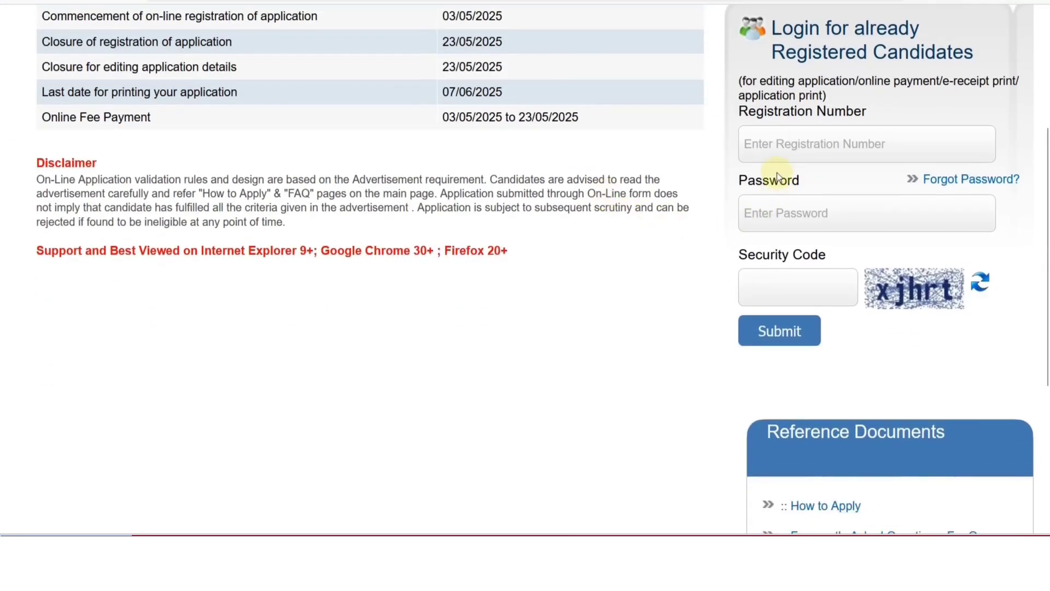